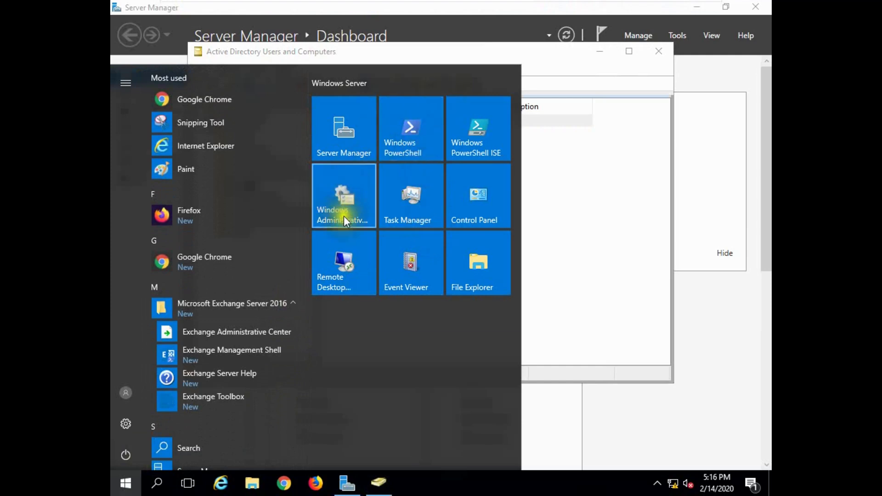
Step: Close and relaunch Active Directory Users and Computers from Server Manager Tools, focusing the IT_Dept list
left_click(556, 242)
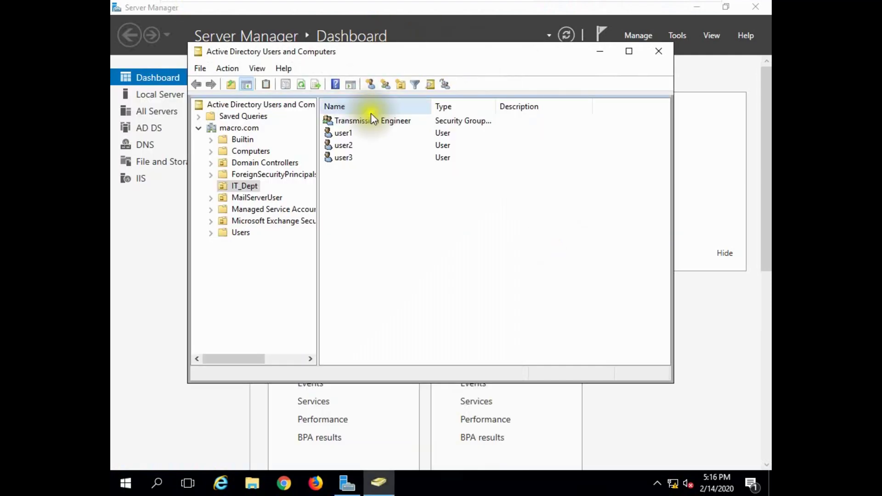
left_click(658, 51)
left_click(681, 38)
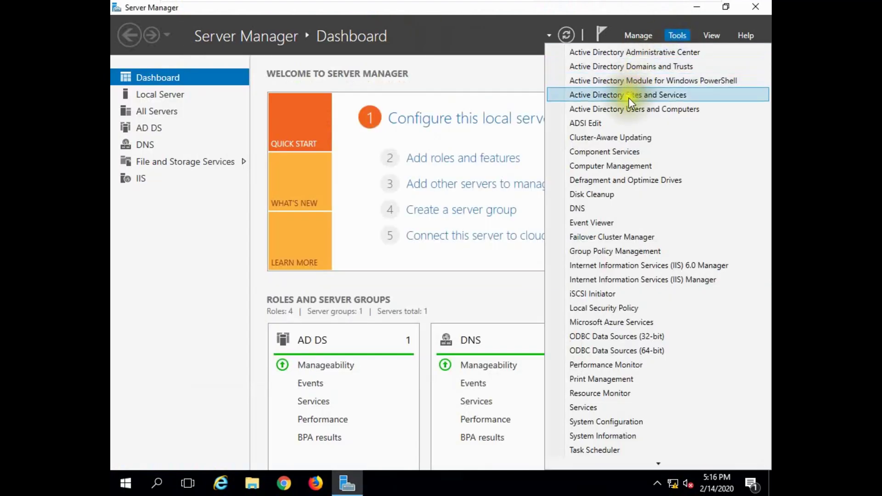
left_click(628, 110)
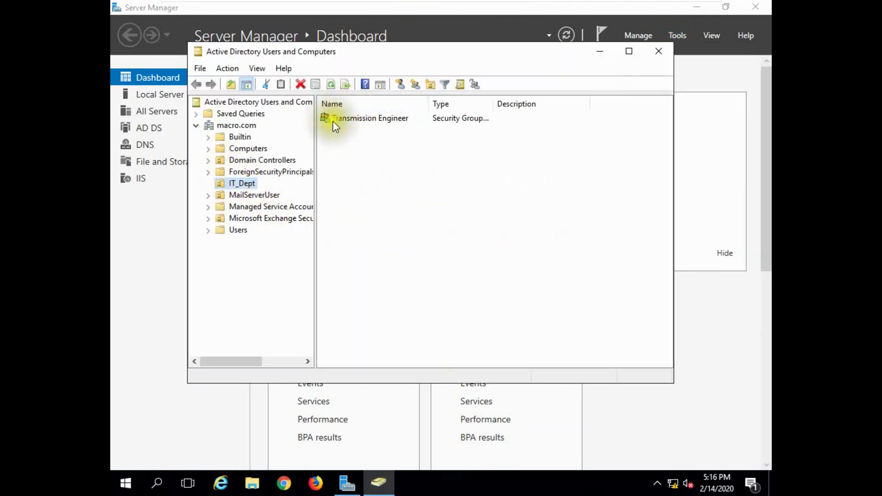
left_click(335, 137)
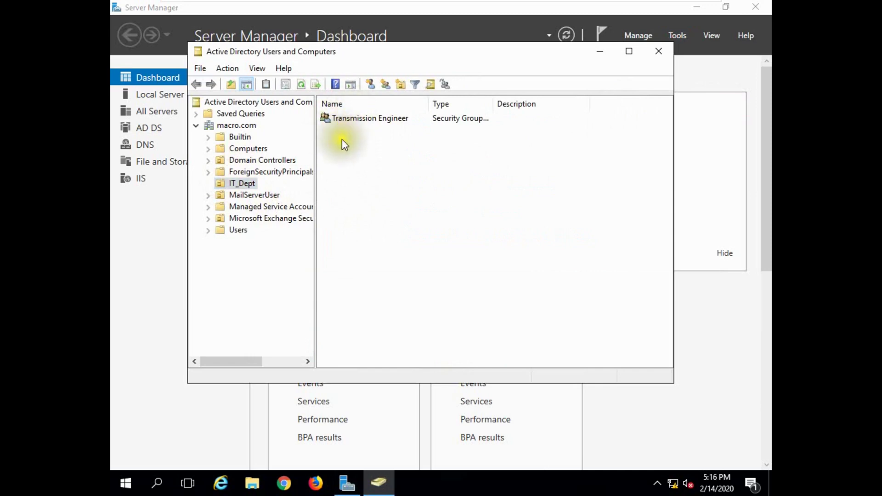
Step: Add a new group named 'Core Network Engineers' to IT_Dept with the default global security scope
left_click(385, 85)
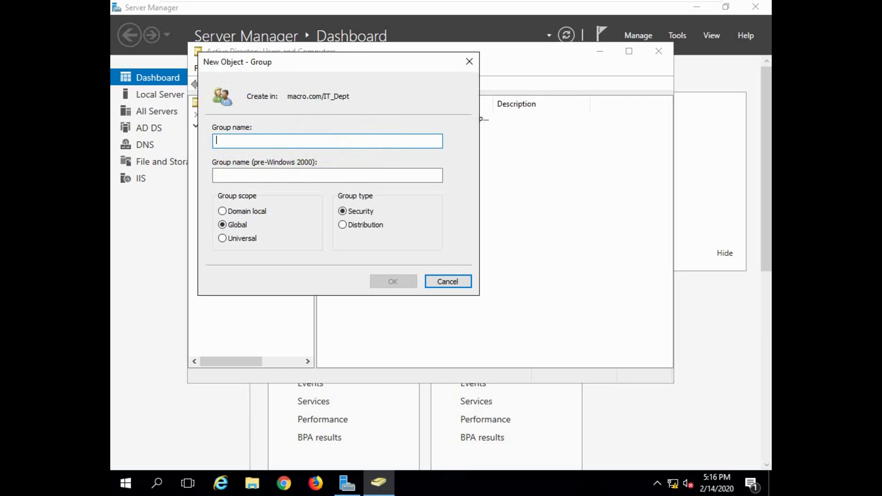
type("Core ")
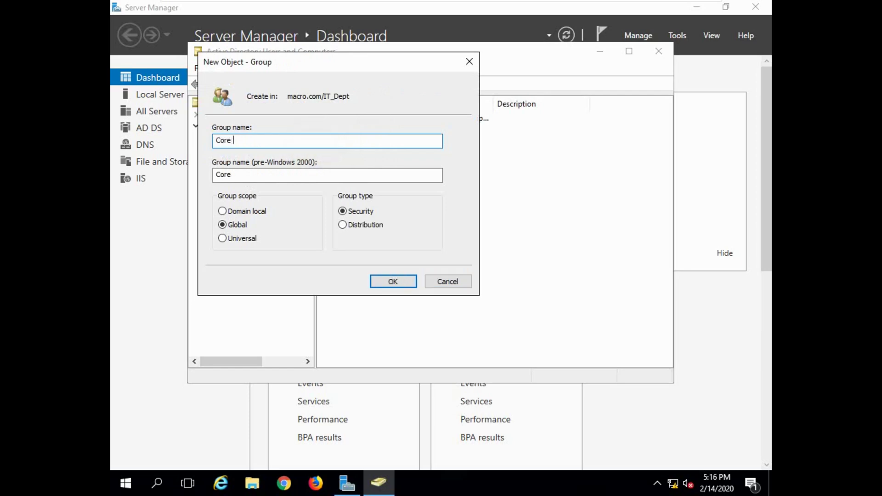
type("Network Engineers")
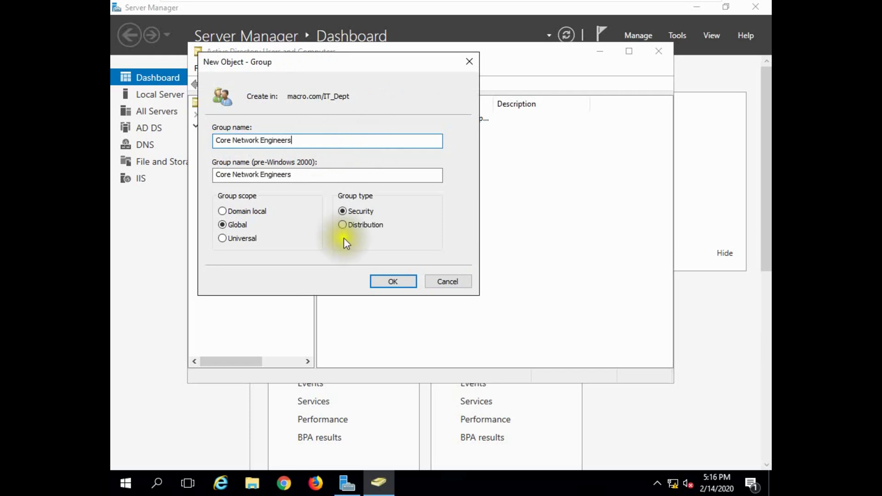
left_click(392, 282)
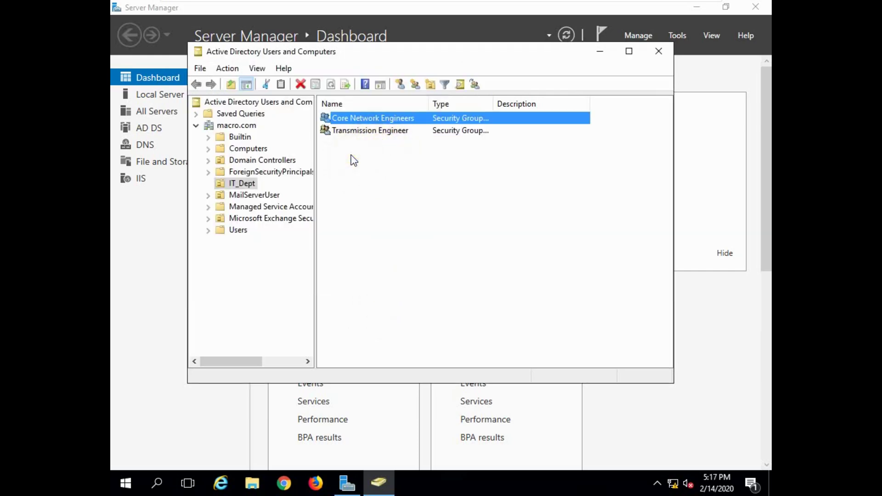
Step: Start a new IT_Dept user with first name and logon name core1
left_click(399, 86)
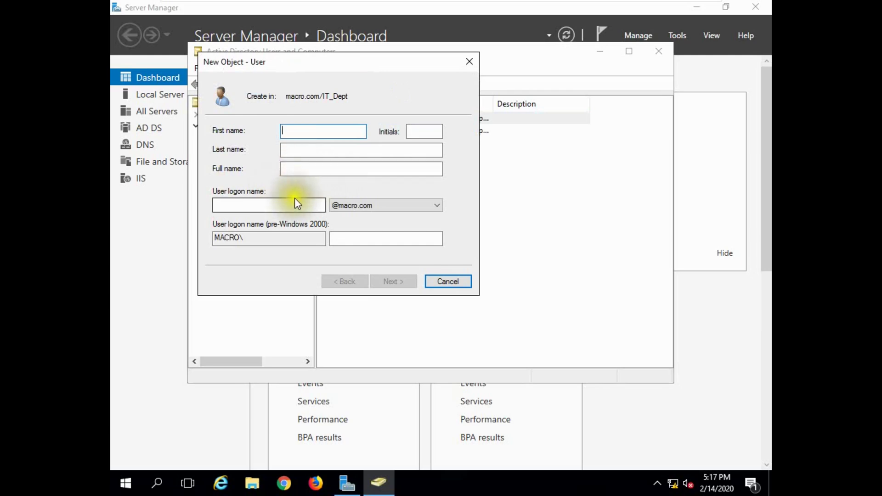
left_click_drag(334, 64, 614, 78)
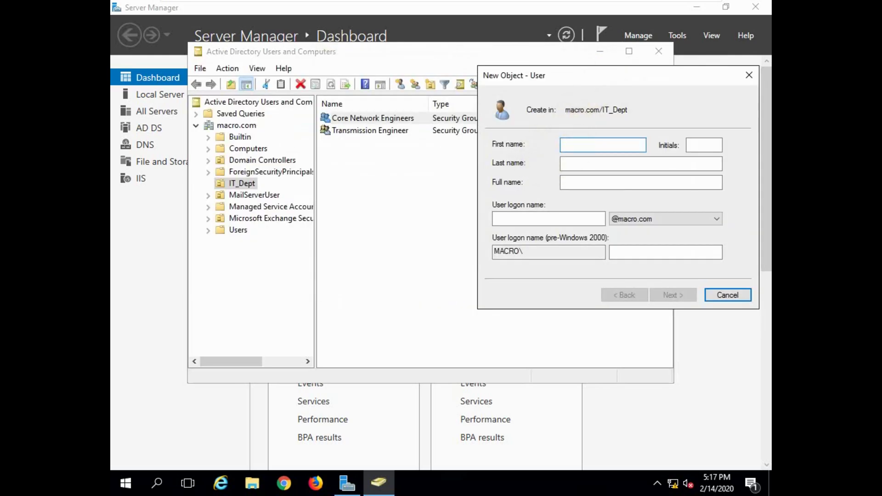
type("core1")
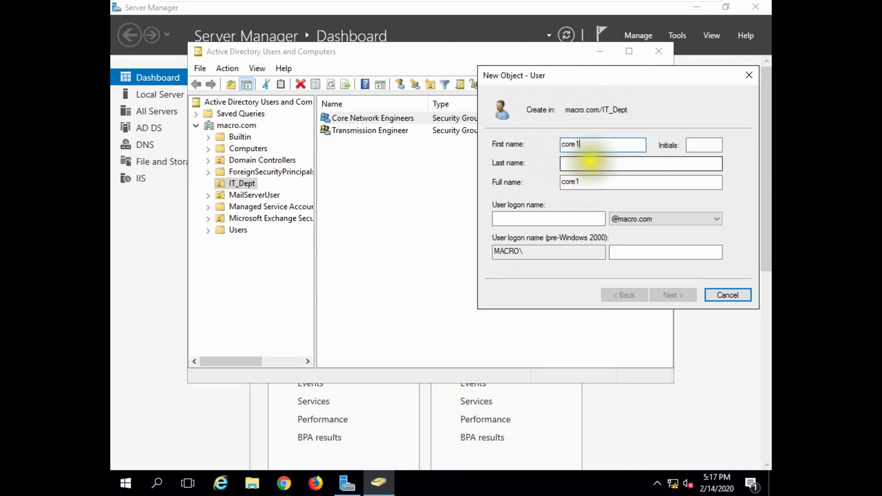
double_click(567, 145)
key("ctrl+c")
left_click(531, 218)
key("ctrl+v")
Step: Give core1 a password the user cannot change, with no change at next logon, and finish
left_click(673, 296)
left_click(532, 186)
left_click(535, 203)
left_click(581, 145)
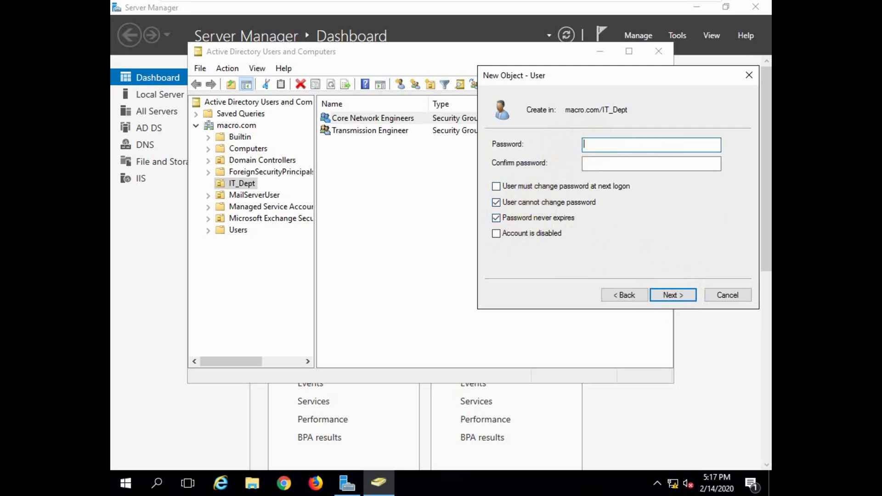
type("•••••")
key("BackSpace")
key("BackSpace")
key("BackSpace")
key("BackSpace")
key("BackSpace")
type("•••••••••")
left_click(651, 164)
type("•••••")
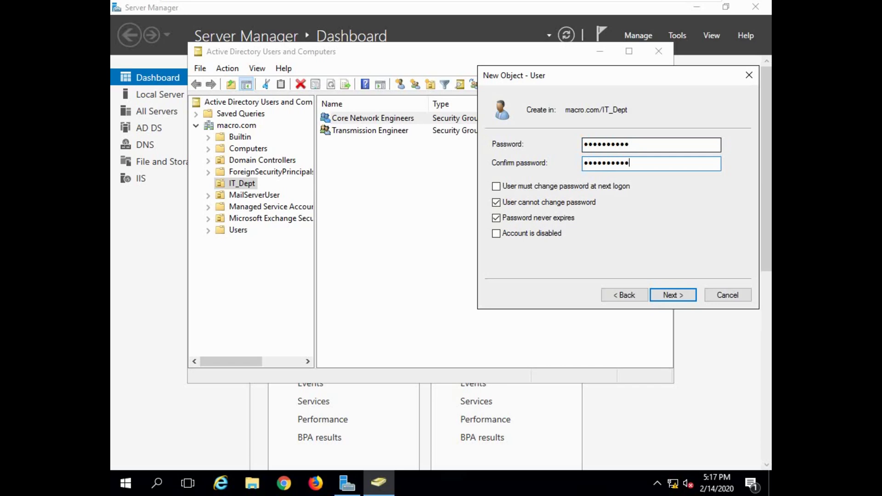
left_click(673, 294)
left_click(674, 294)
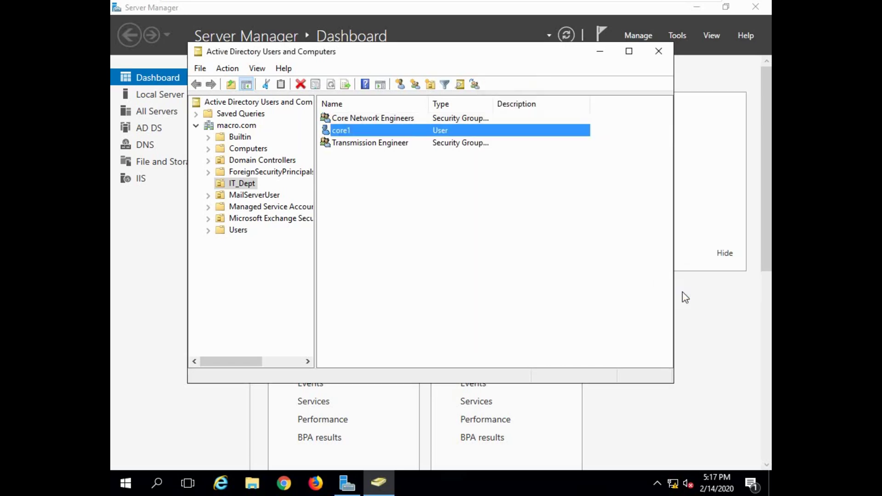
Step: Start a new IT_Dept user with first name and logon name core2
left_click(401, 84)
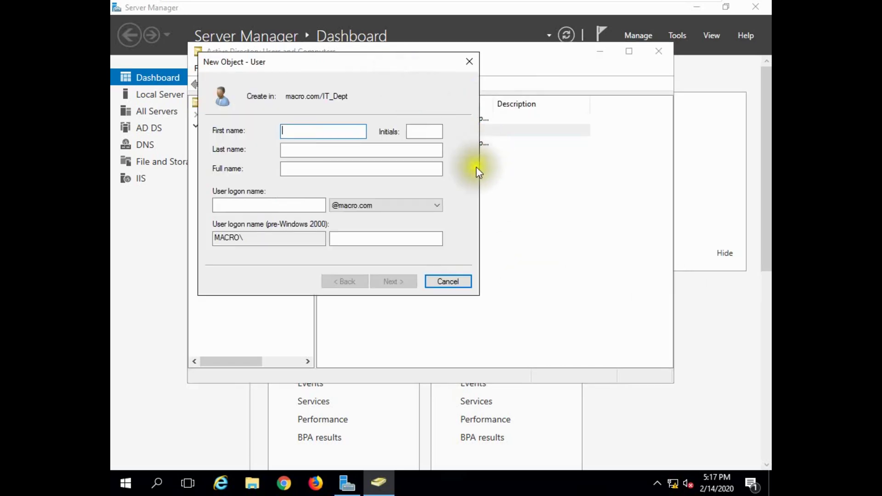
type("core")
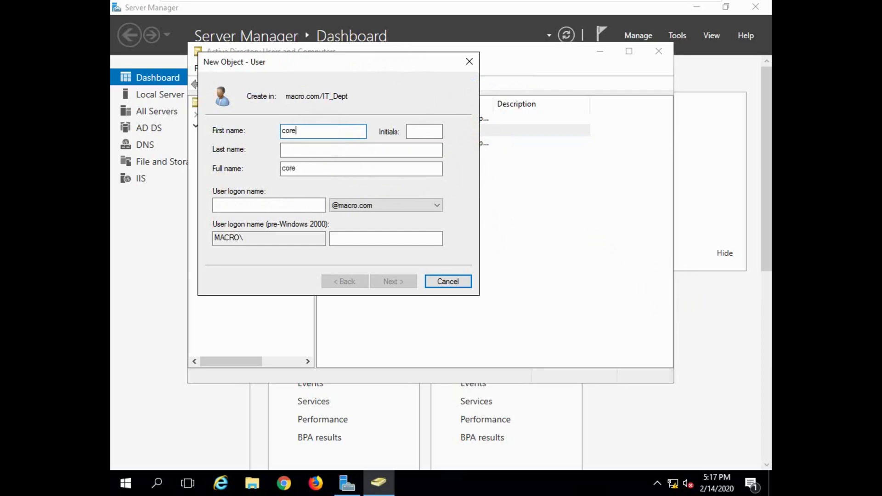
type("2")
key("Tab")
key("Tab")
key("Tab")
key("Tab")
key("Tab")
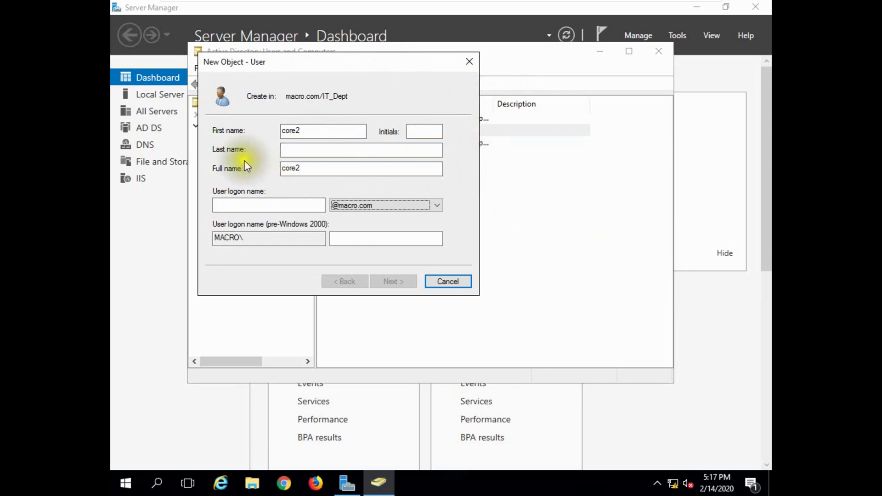
double_click(291, 169)
key("ctrl+c")
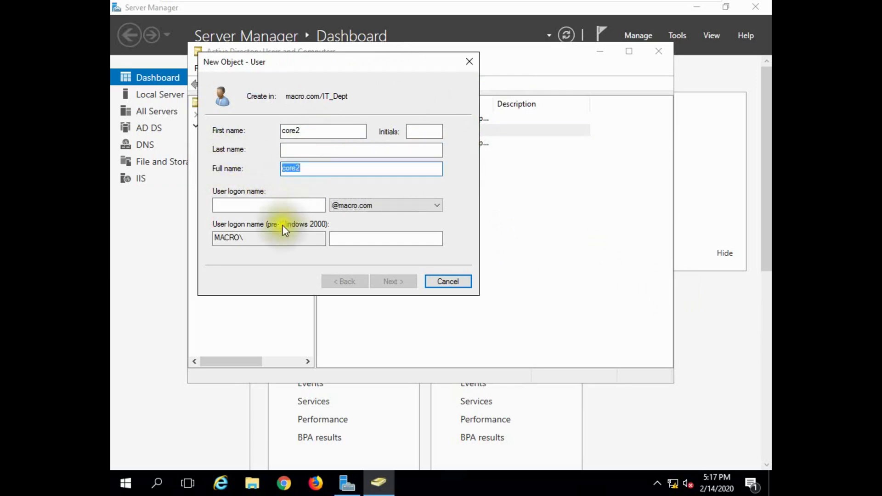
left_click(275, 206)
key("ctrl+v")
Step: Enter and confirm core2's password, set 'cannot change' and 'never expires', and finish
left_click(395, 281)
left_click(277, 173)
left_click(249, 189)
left_click(245, 204)
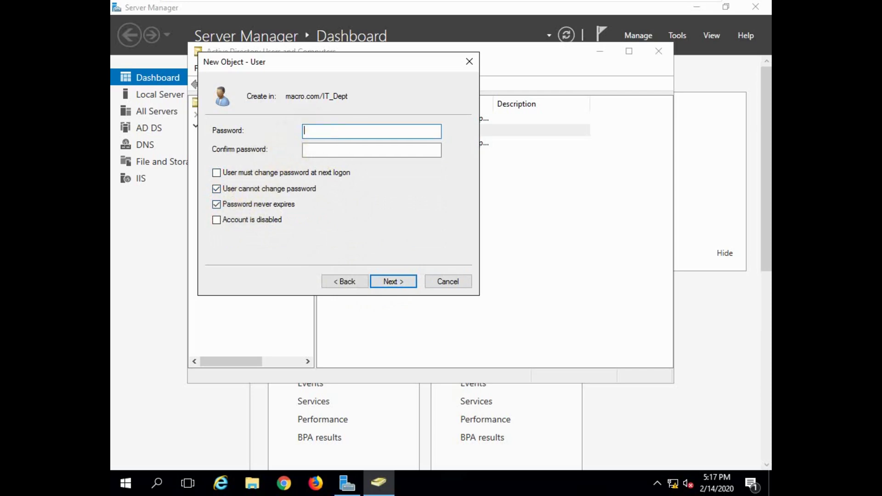
type("Password1")
key("Tab")
type("Password1")
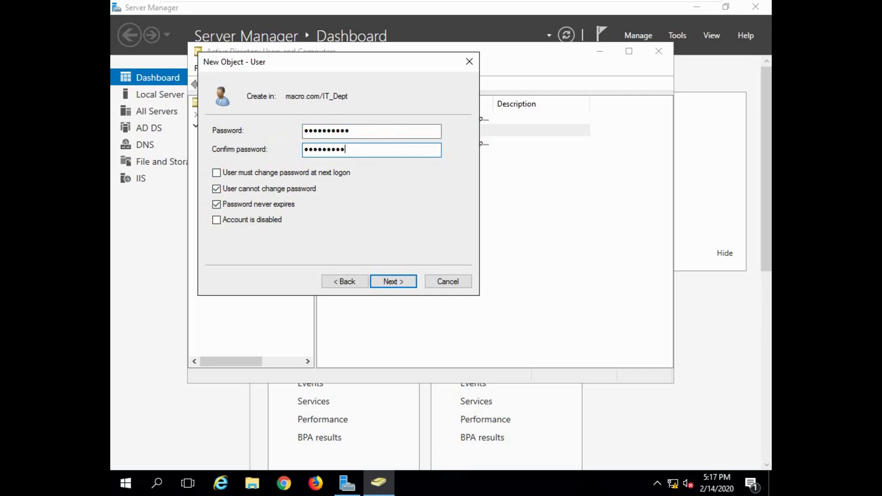
left_click(391, 279)
left_click(391, 280)
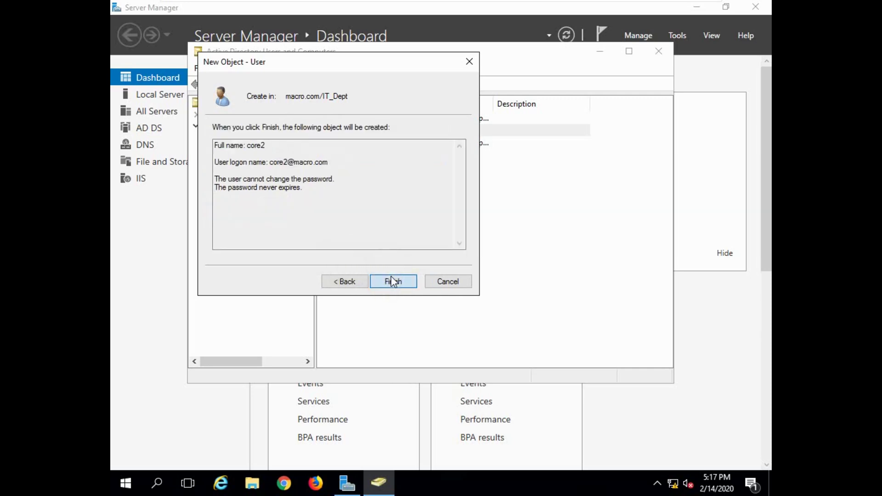
Step: Start a new IT_Dept user with first name and logon name core3
left_click(401, 82)
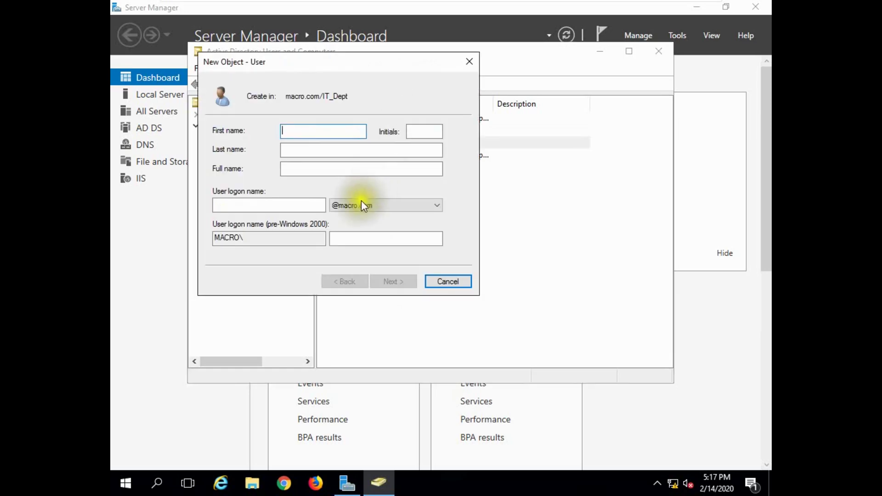
type("core")
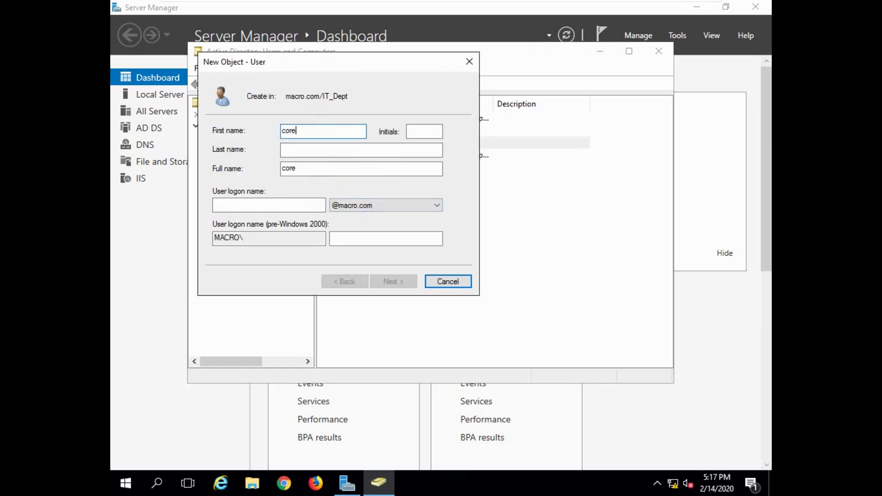
type("3")
left_click(241, 204)
type("core3")
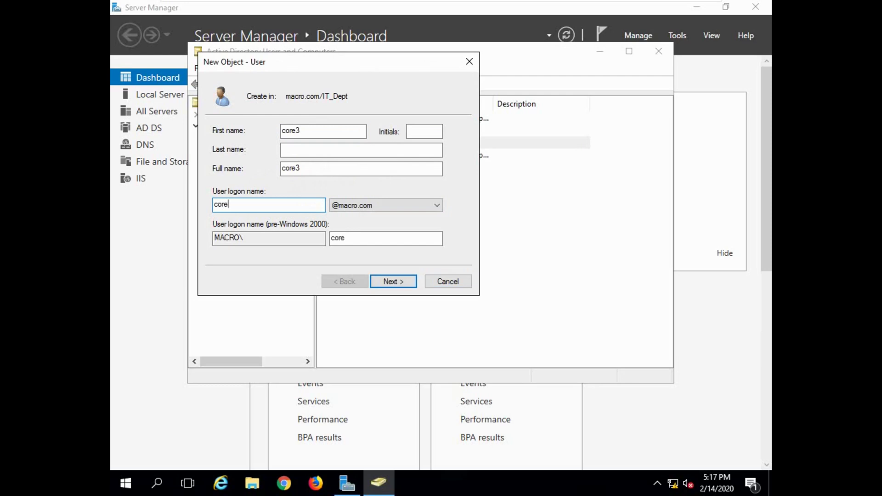
Step: Enter and confirm core3's password, set 'cannot change' and 'never expires', and finish
left_click(373, 278)
left_click(217, 172)
left_click(216, 188)
left_click(250, 207)
left_click(312, 131)
type("***********")
key("Tab")
type("**********")
left_click(394, 282)
left_click(394, 282)
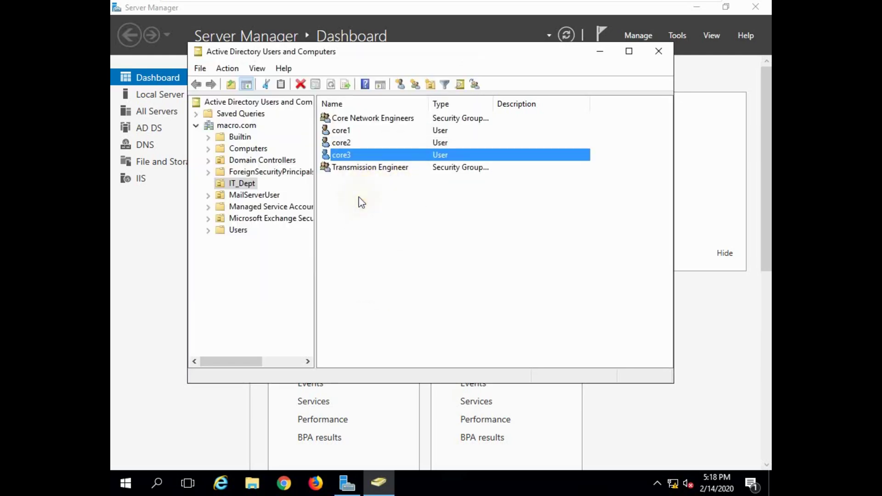
Step: Add core1, core2 and core3 on the Core Network Engineers Members tab and apply
double_click(365, 118)
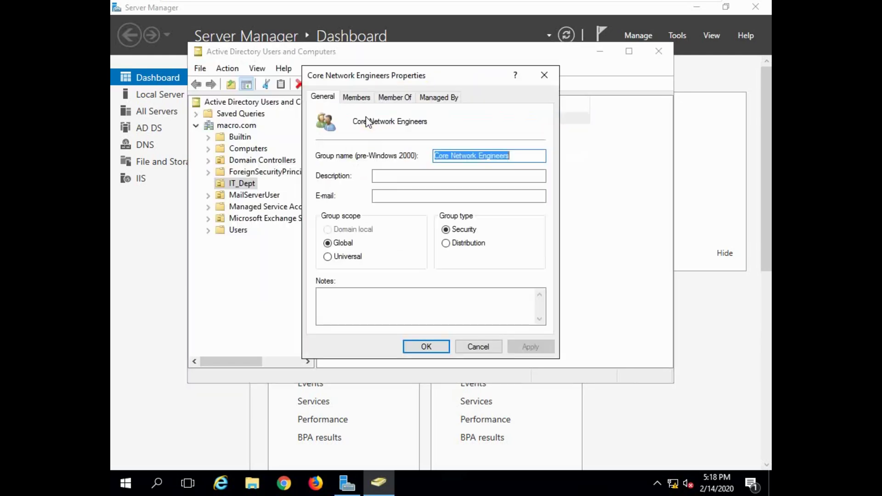
left_click(360, 96)
left_click(337, 308)
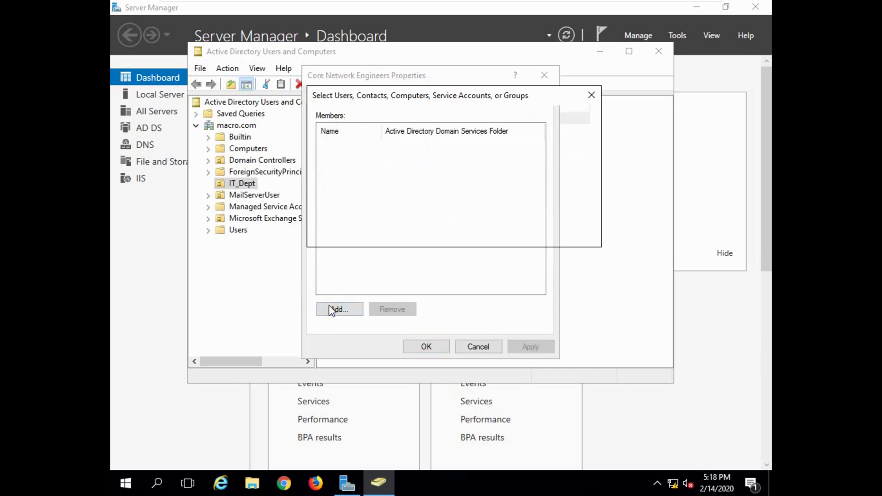
type("core1")
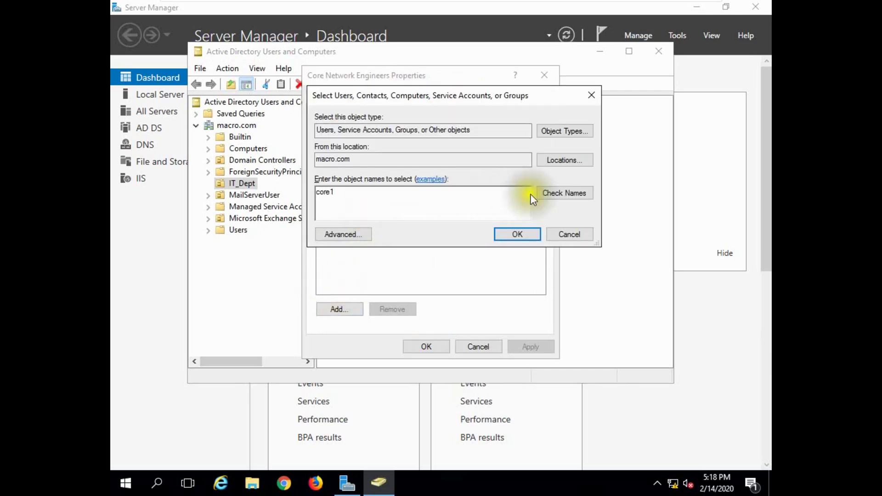
left_click(539, 192)
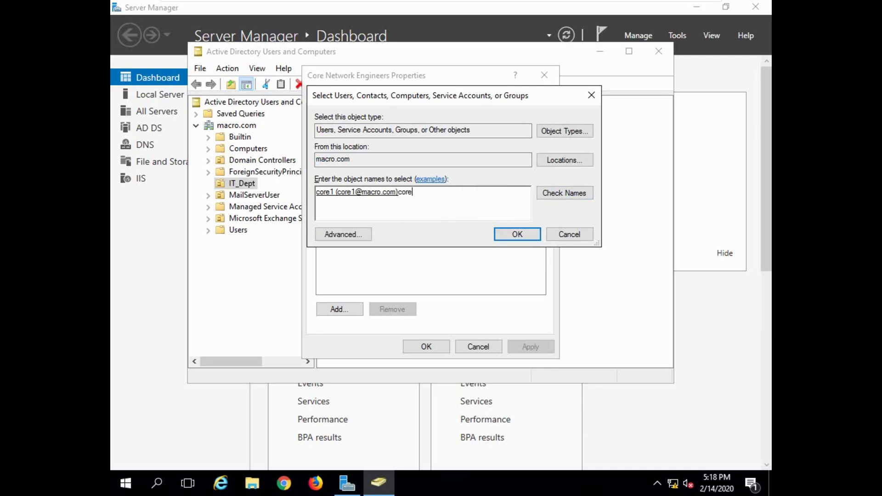
type("core2")
left_click(548, 195)
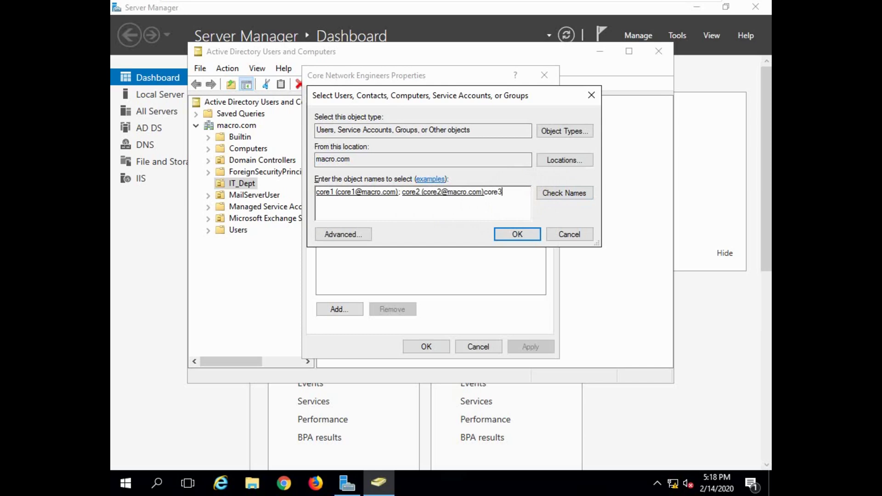
type("core3")
left_click(566, 196)
left_click(508, 235)
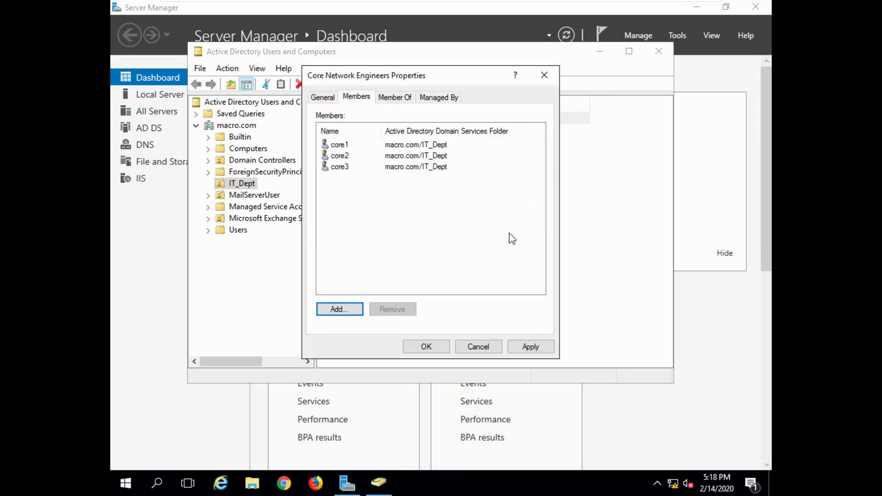
left_click(530, 346)
left_click(432, 348)
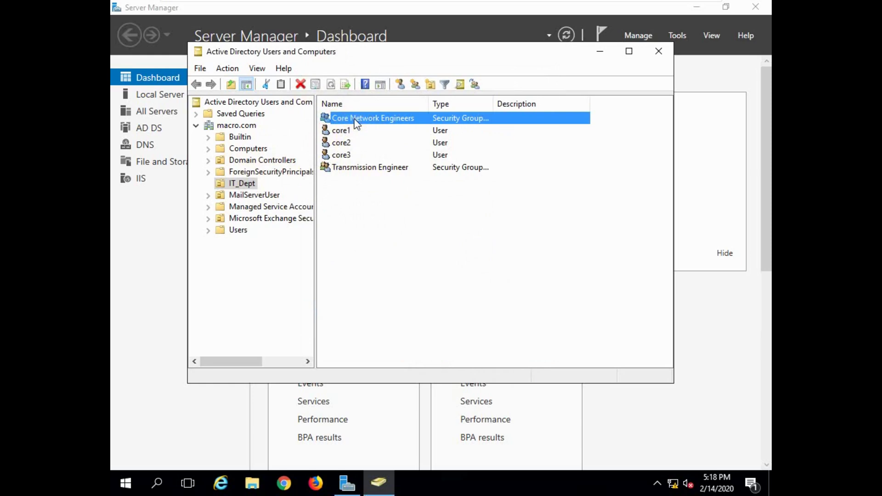
Step: Launch Exchange Administrative Center from the Microsoft Exchange Server 2016 Start menu folder
left_click(132, 488)
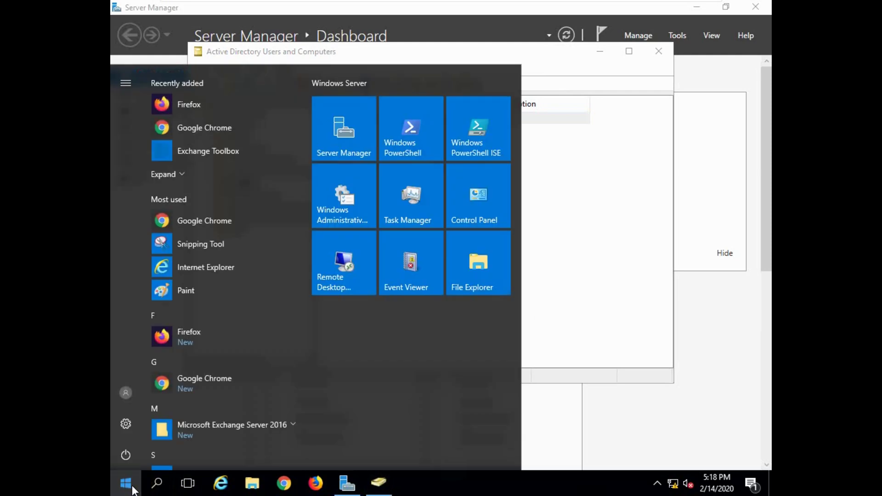
scroll(287, 405, "down", 3)
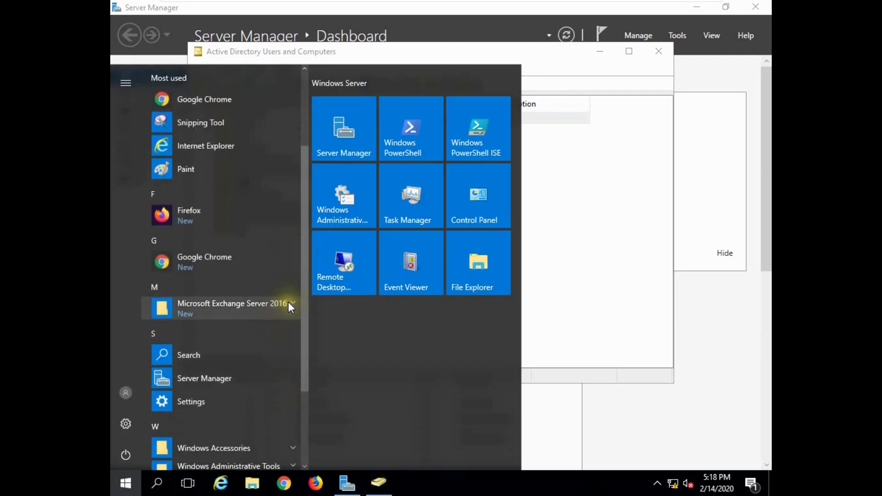
left_click(288, 301)
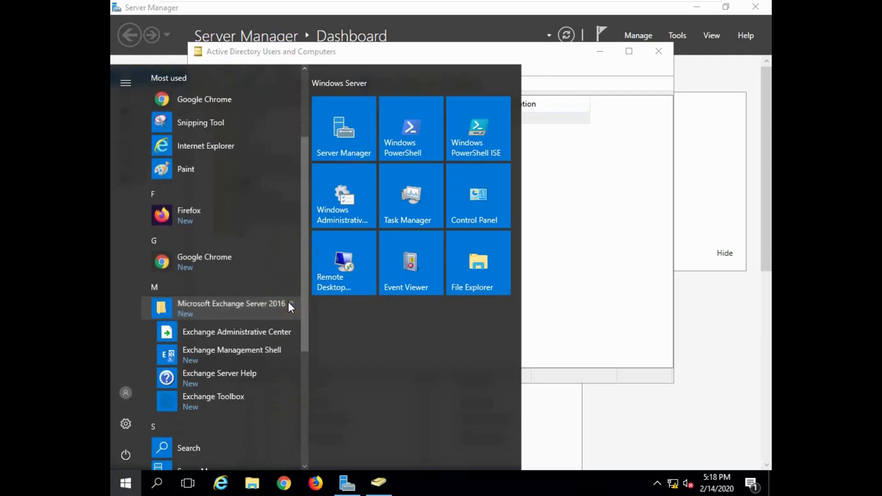
left_click(256, 332)
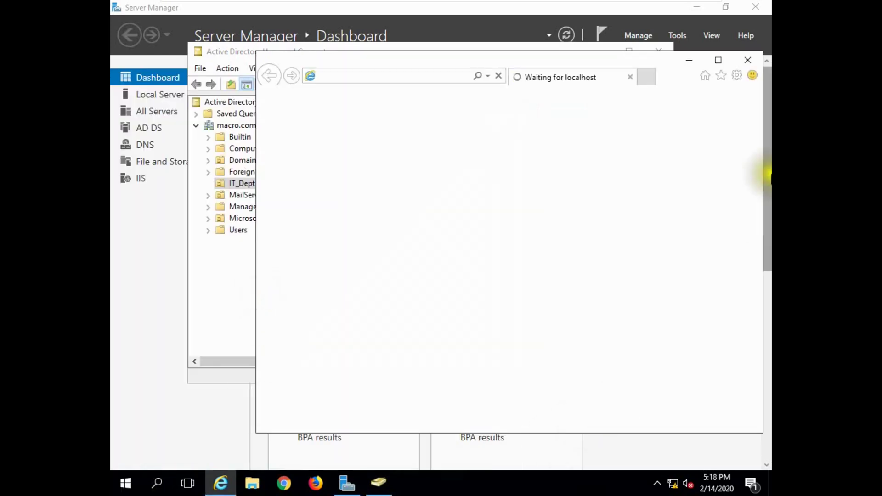
Step: Continue past the certificate warning, maximize Internet Explorer, and sign in with the administrator password
left_click_drag(525, 59, 462, 58)
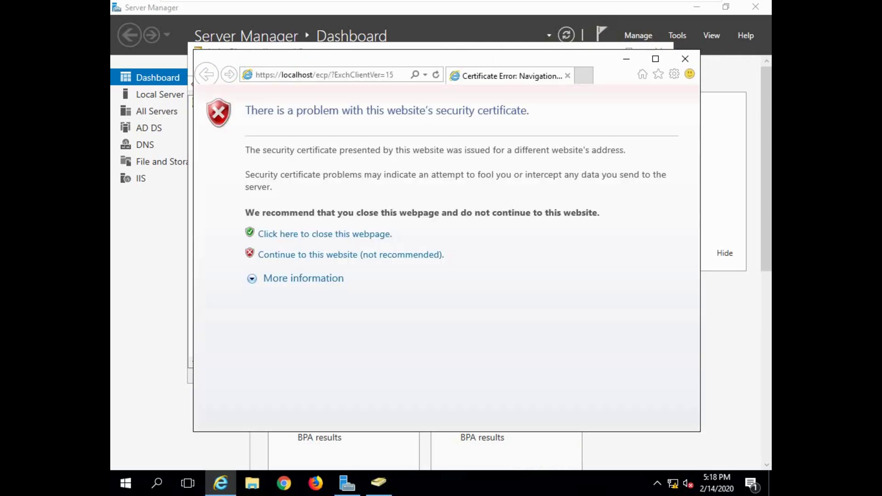
left_click(332, 255)
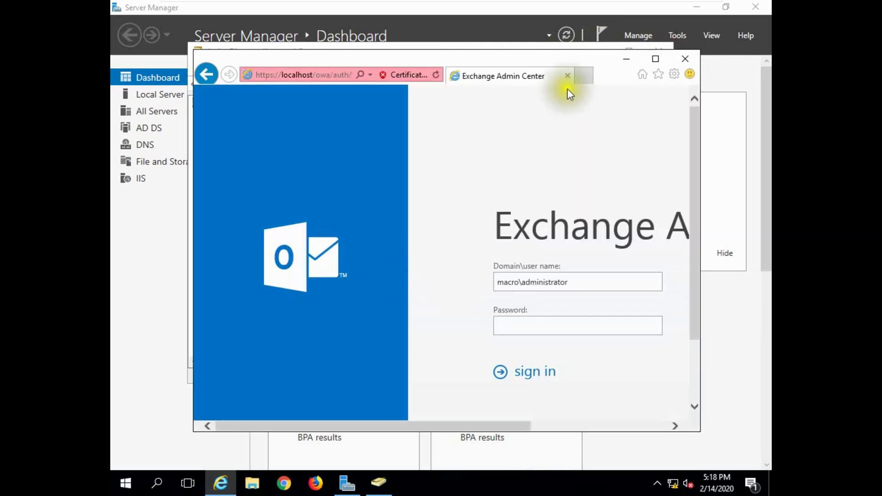
double_click(601, 67)
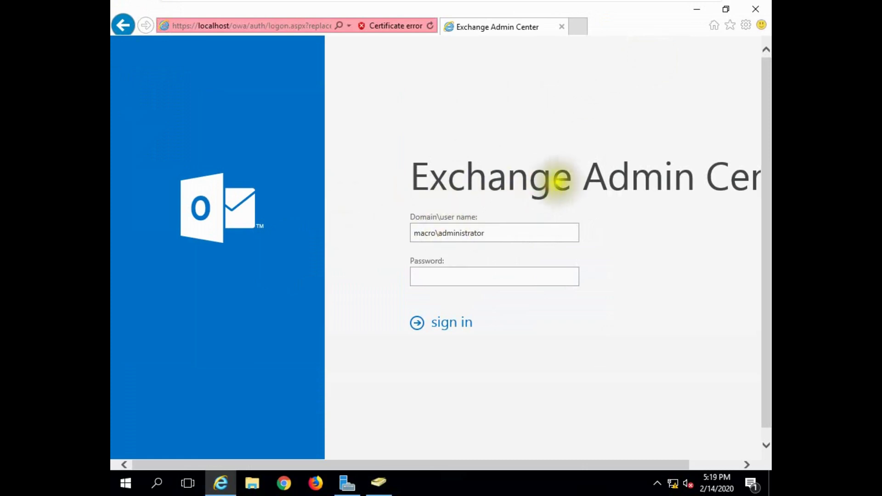
left_click_drag(404, 464, 453, 465)
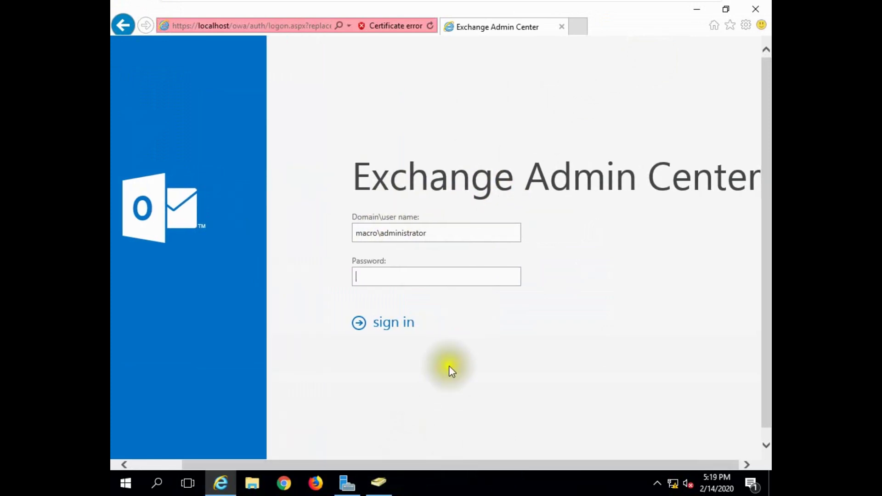
left_click(383, 277)
type("•••••••")
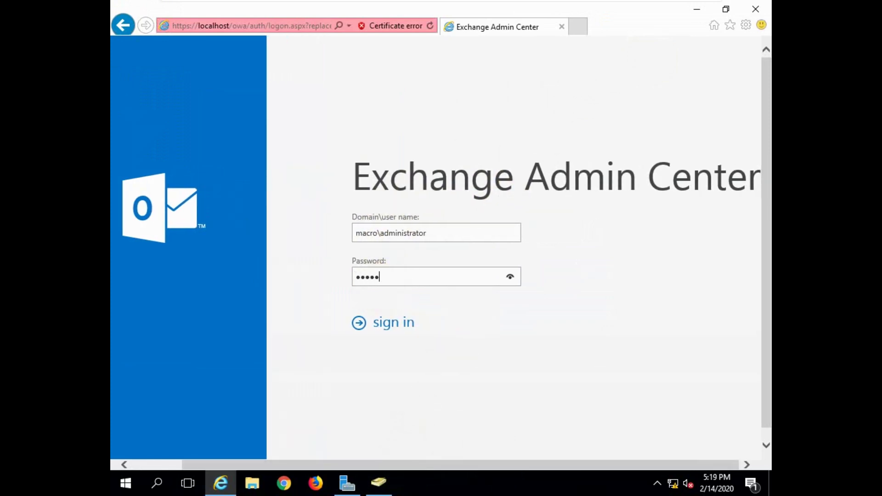
type("••••")
left_click(405, 322)
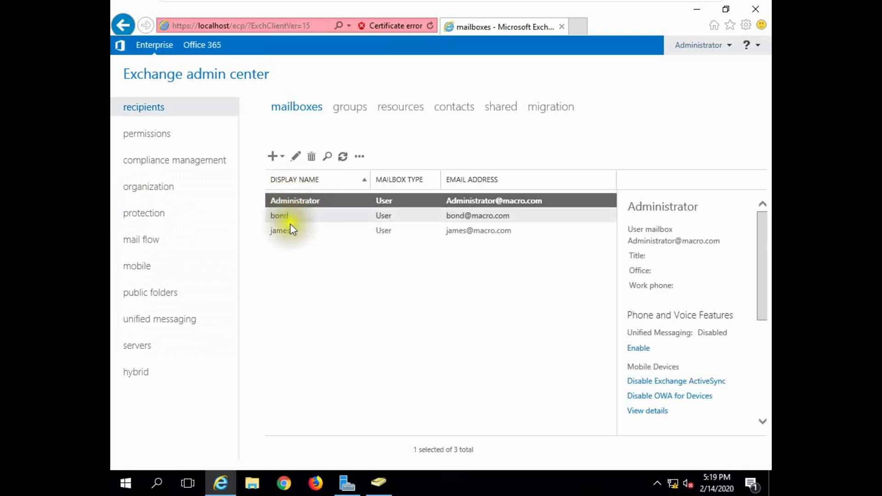
Step: Create a user mailbox for the existing account core1
left_click(274, 157)
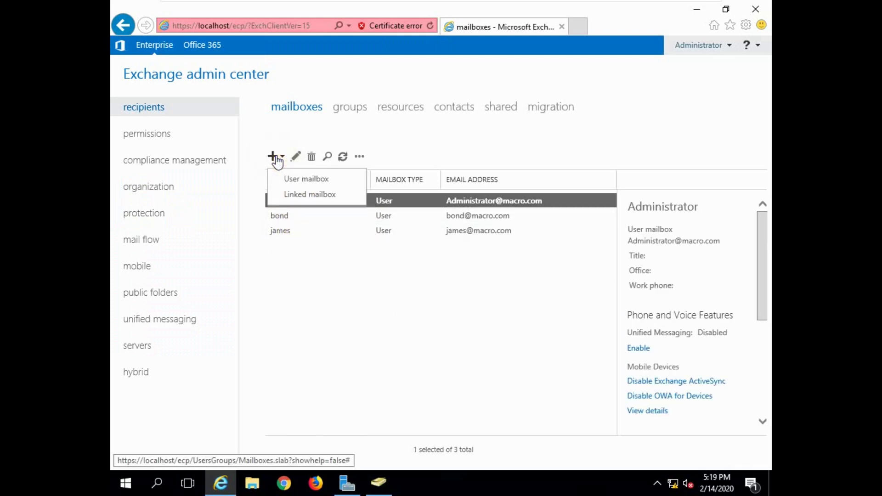
left_click(299, 179)
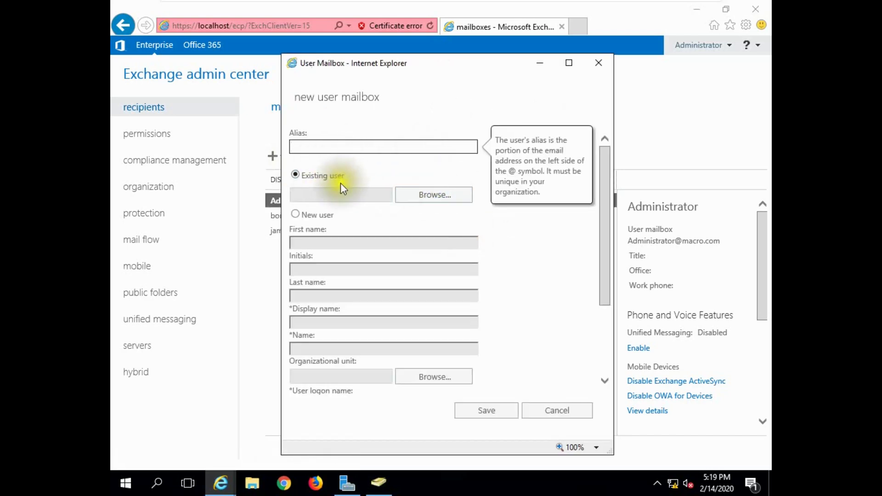
left_click(423, 198)
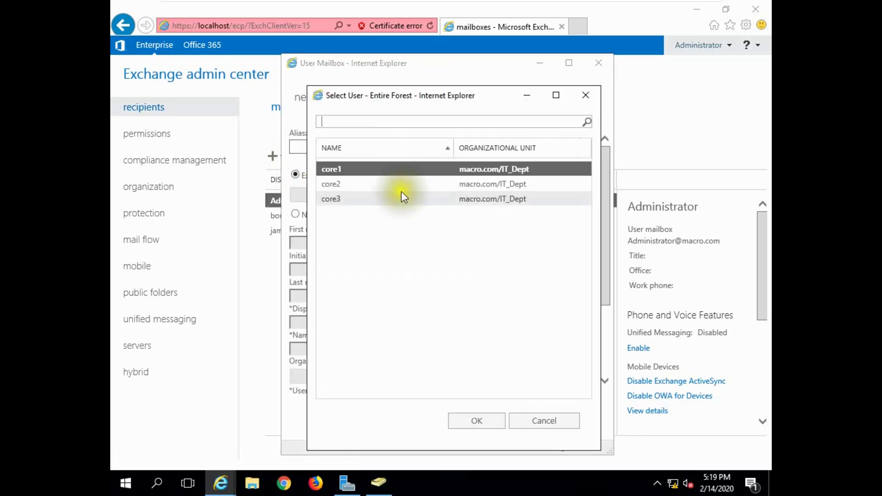
left_click(467, 419)
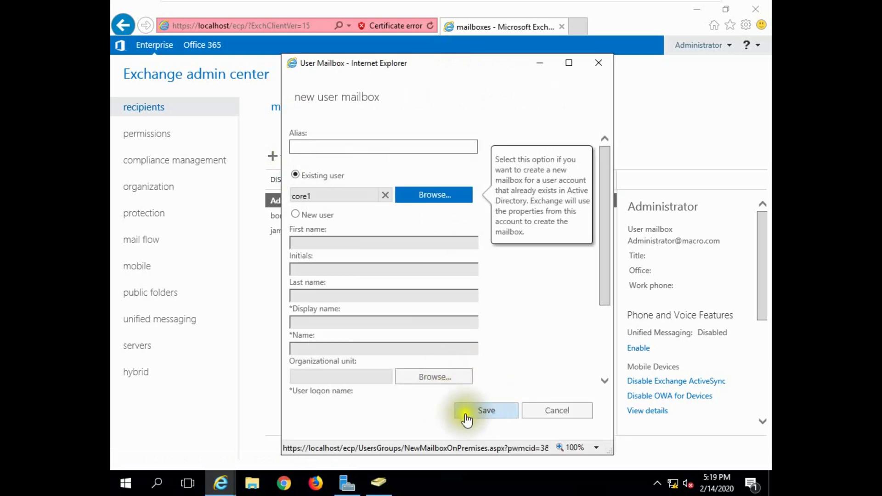
left_click(462, 414)
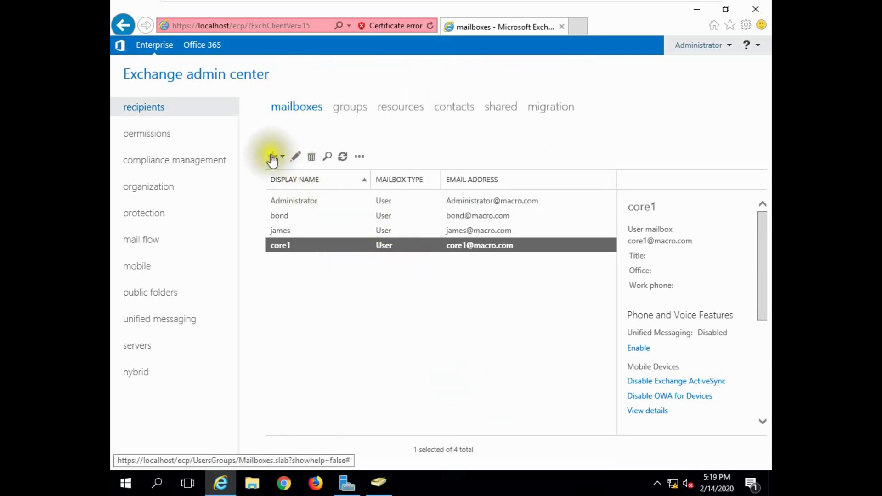
Step: Create a user mailbox for the existing account core2
left_click(274, 159)
left_click(327, 178)
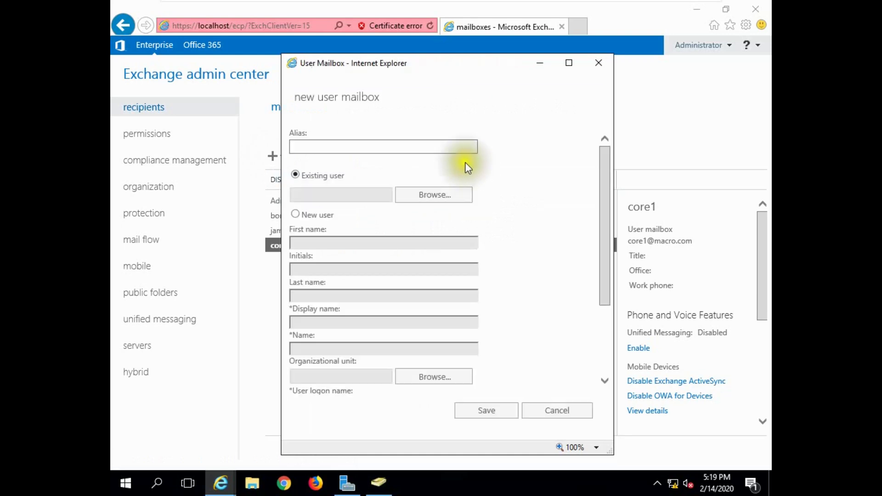
left_click(429, 197)
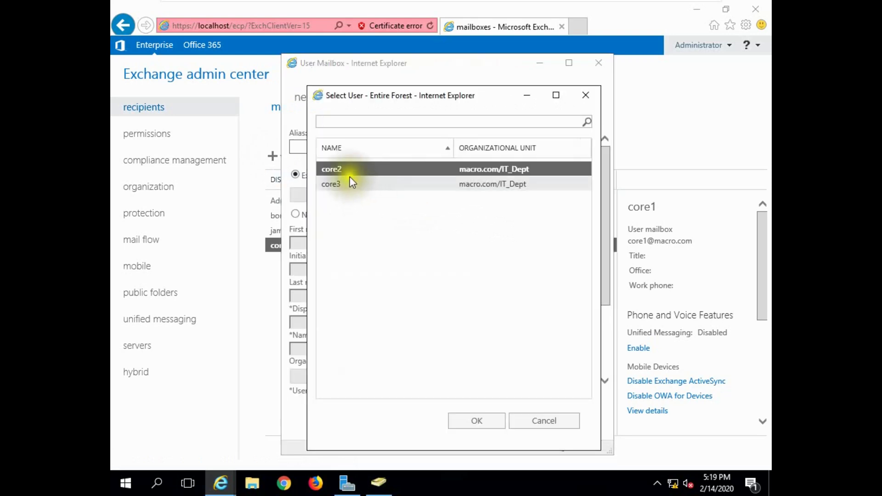
left_click(470, 419)
left_click(487, 410)
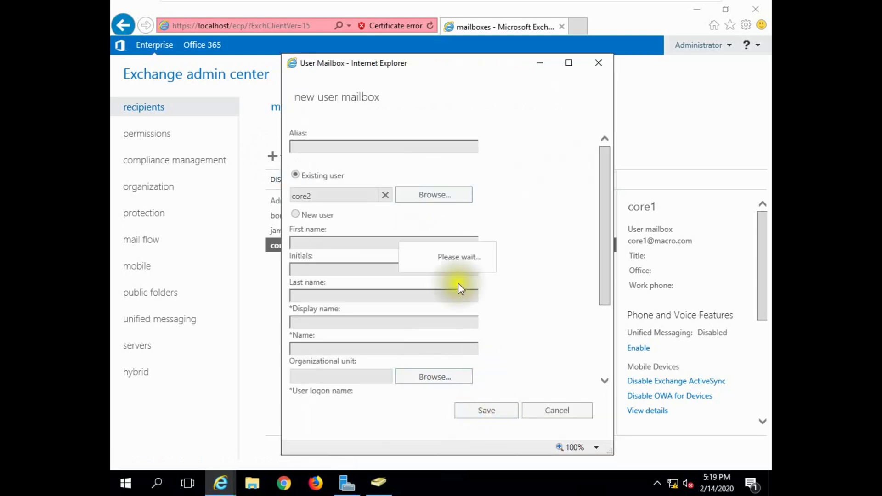
Step: Create a user mailbox for the existing account core3
left_click(273, 156)
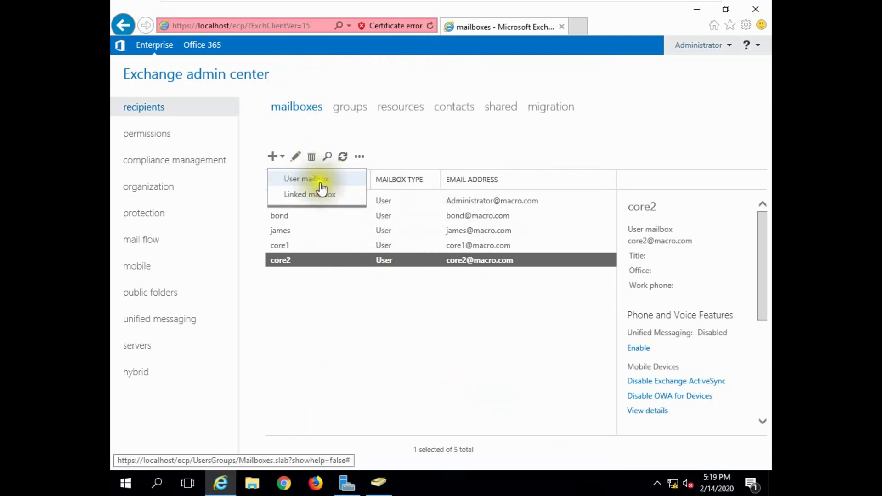
left_click(303, 179)
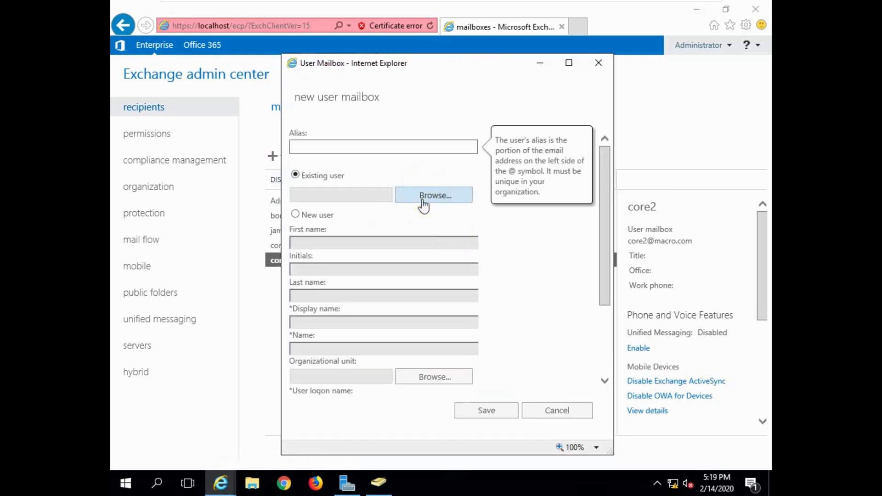
left_click(423, 195)
left_click(359, 170)
left_click(470, 419)
left_click(478, 405)
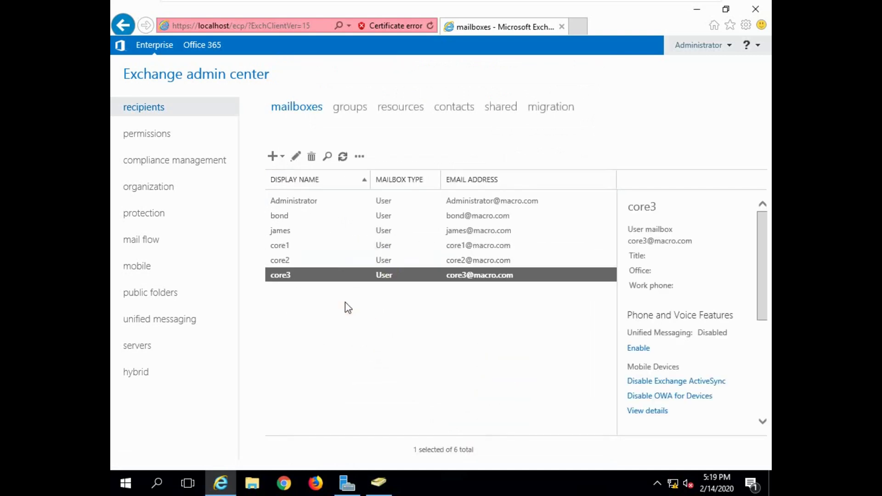
Step: On the empty groups page, open a new Distribution group form
left_click(349, 110)
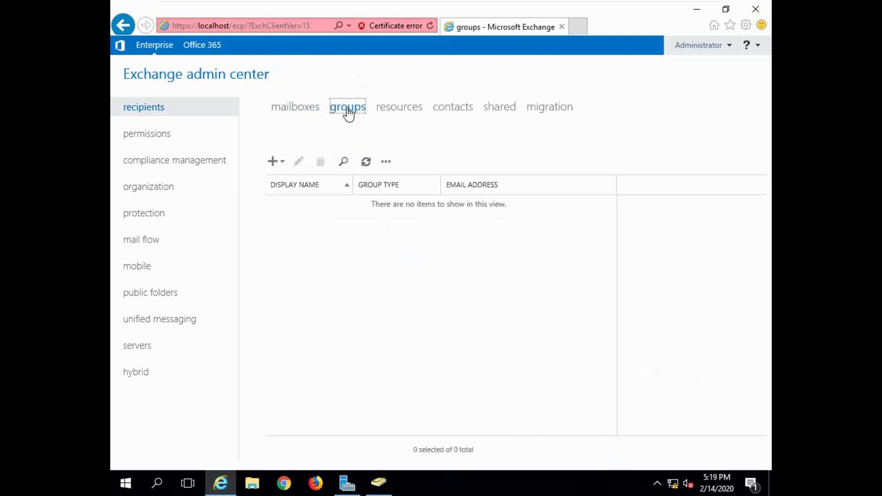
left_click(275, 163)
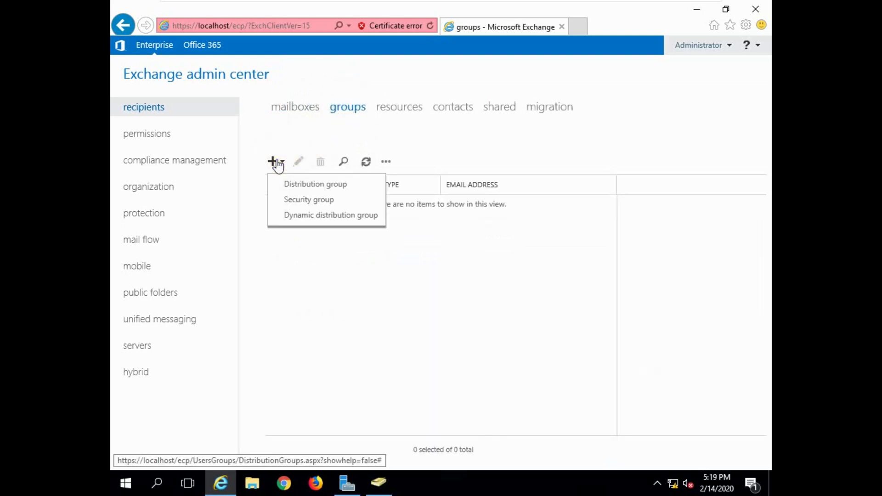
left_click(304, 186)
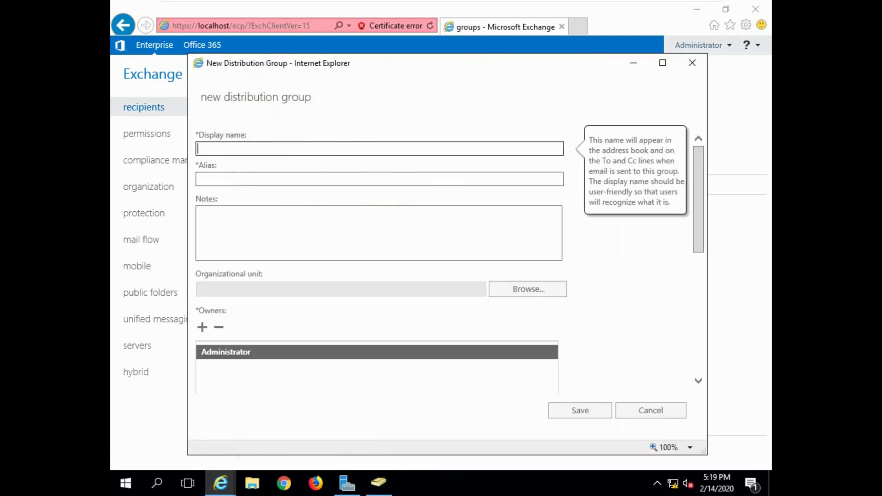
type("c")
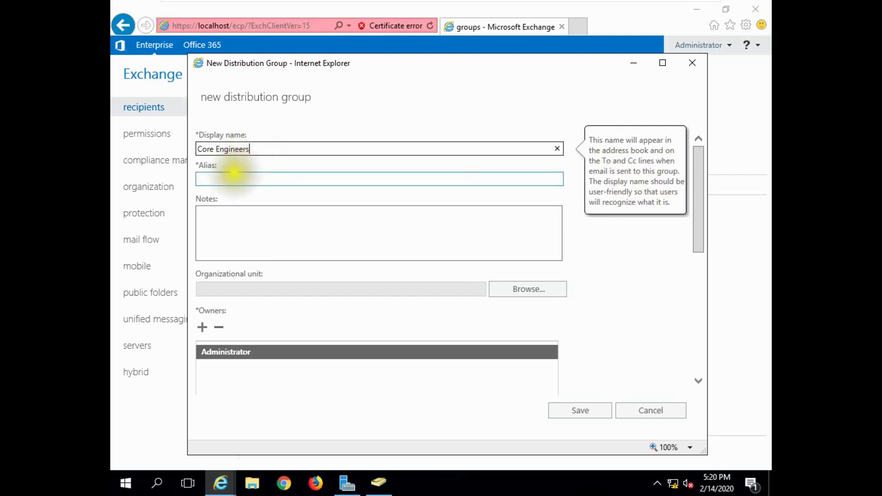
left_click(232, 179)
left_click(232, 178)
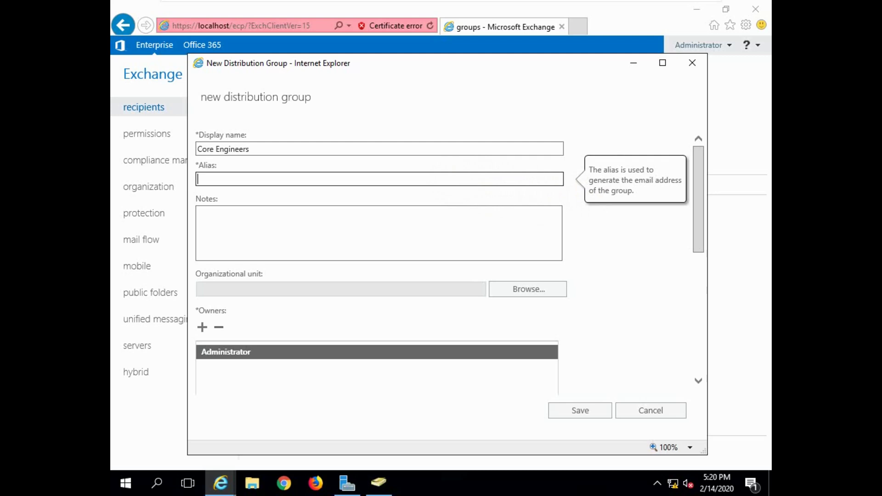
key("Return")
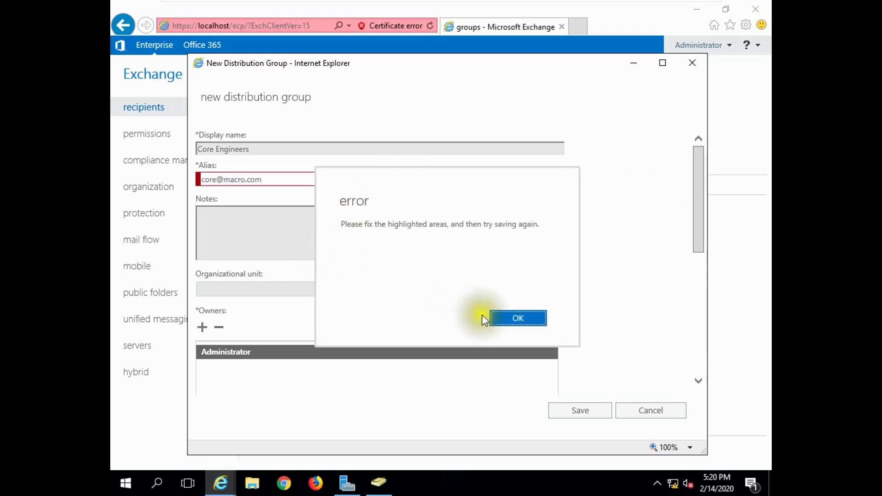
Step: Dismiss the invalid-alias error and trim the alias back to core
left_click(510, 318)
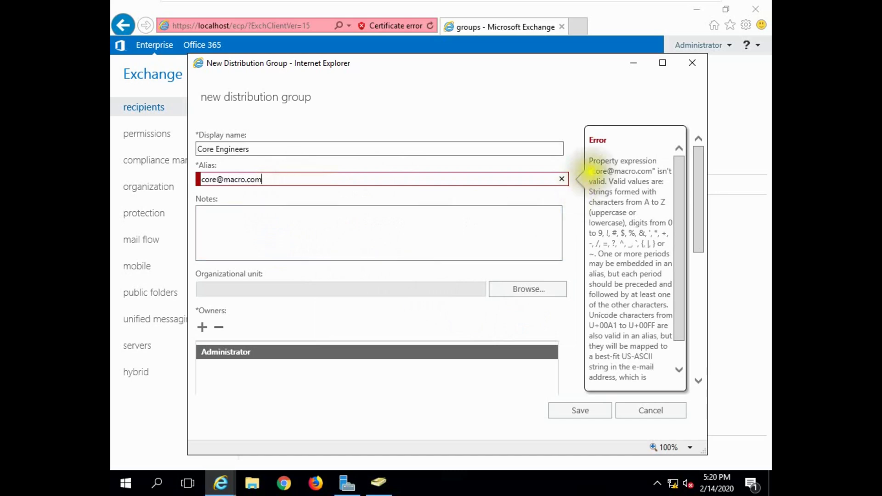
key("BackSpace")
key("BackSpace")
key("BackSpace")
key("BackSpace")
key("BackSpace")
key("BackSpace")
key("BackSpace")
key("BackSpace")
key("BackSpace")
key("BackSpace")
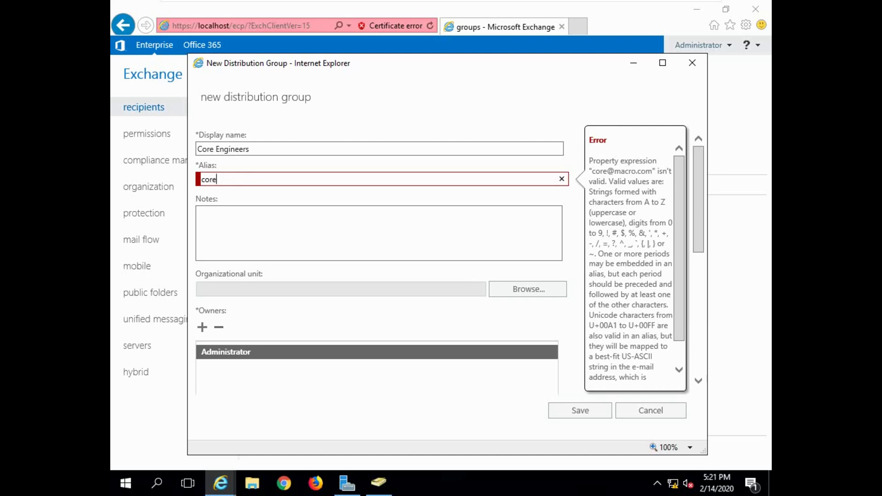
left_click(276, 218)
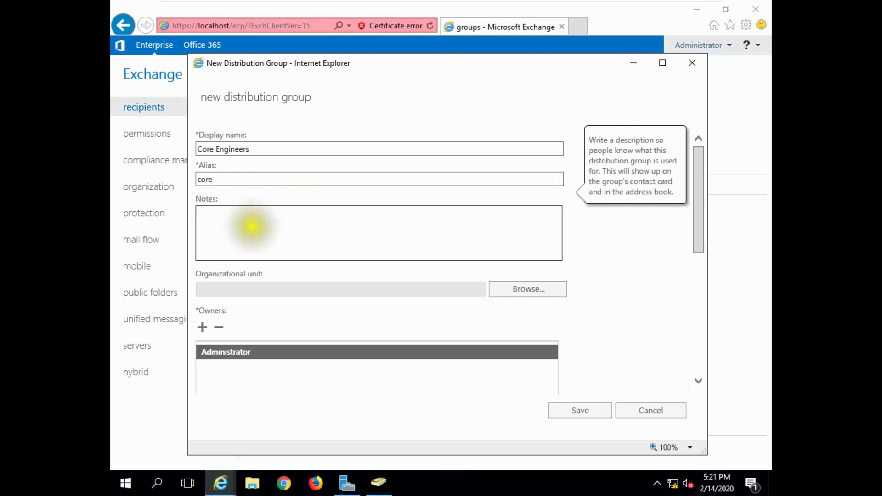
scroll(259, 336, "down", 3)
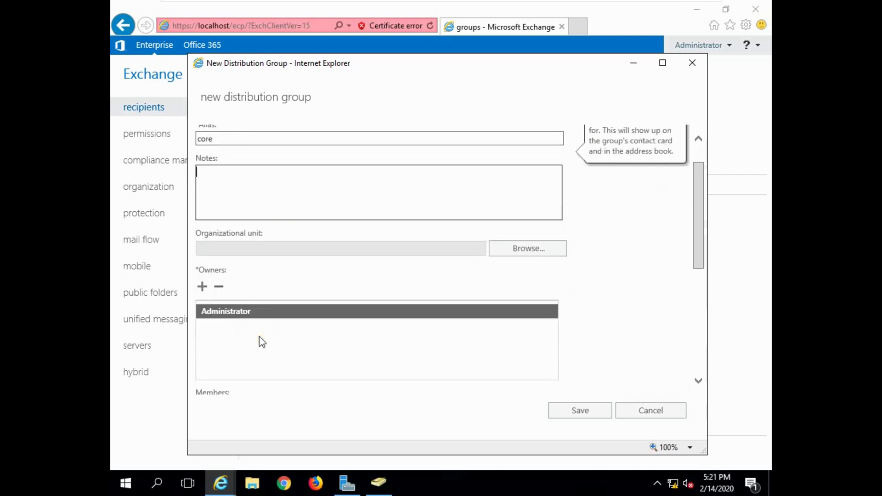
Step: Set the organizational unit to macro.com/IT_Dept, briefly checking Active Directory Users and Computers
left_click(518, 210)
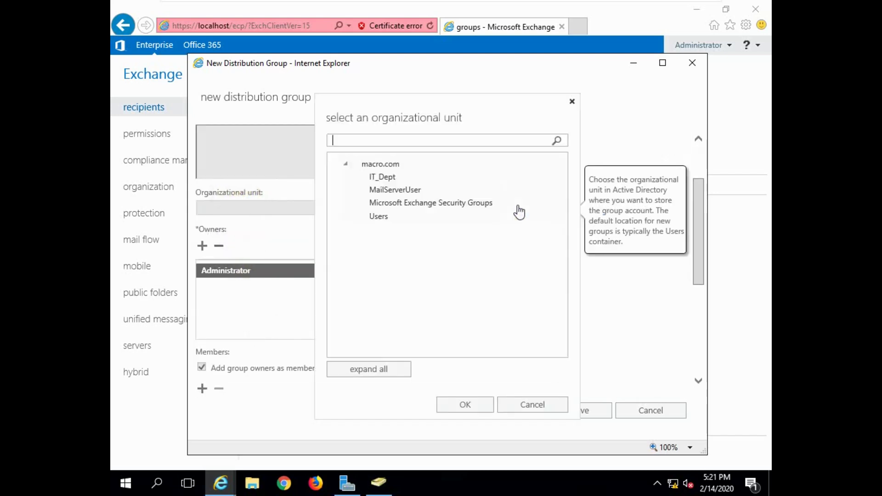
left_click(384, 177)
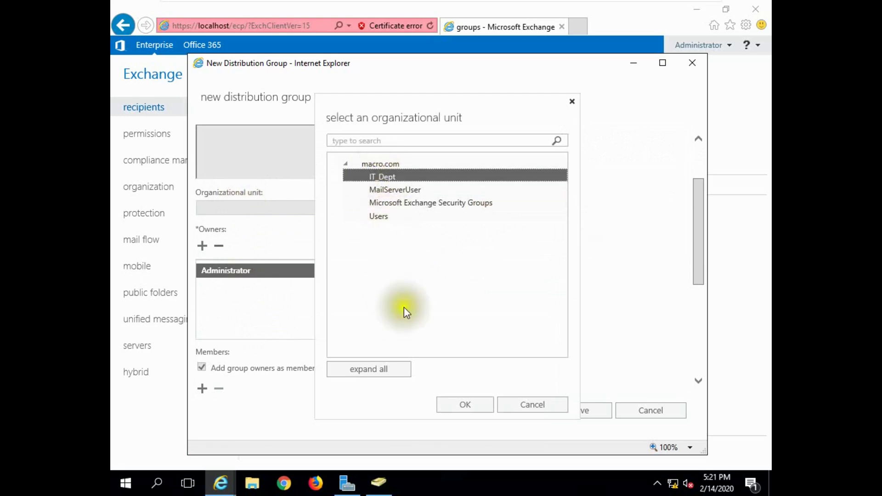
left_click(466, 405)
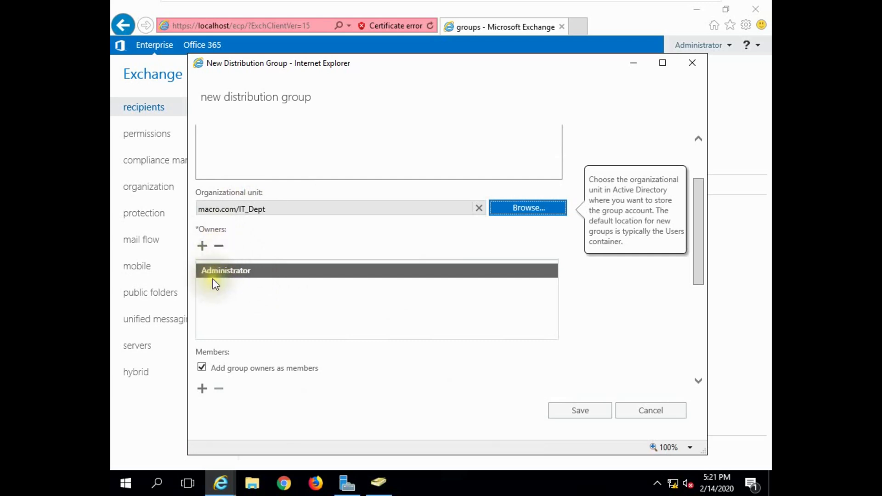
left_click(378, 482)
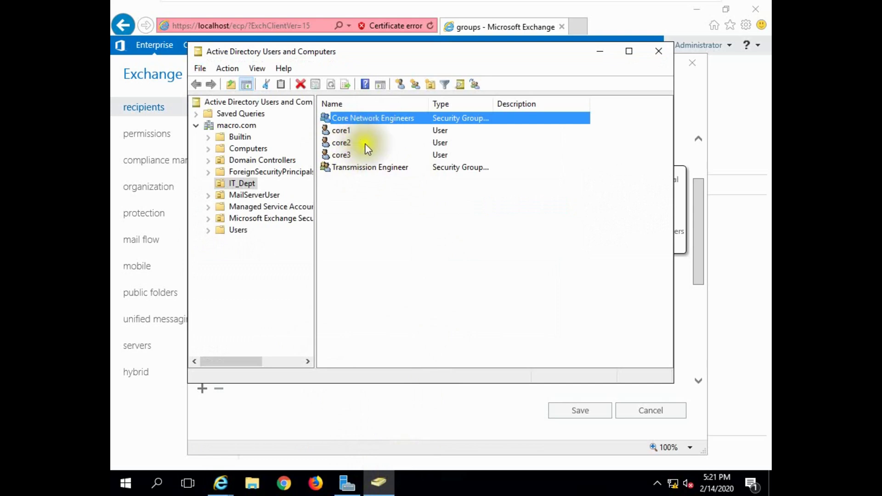
left_click(658, 51)
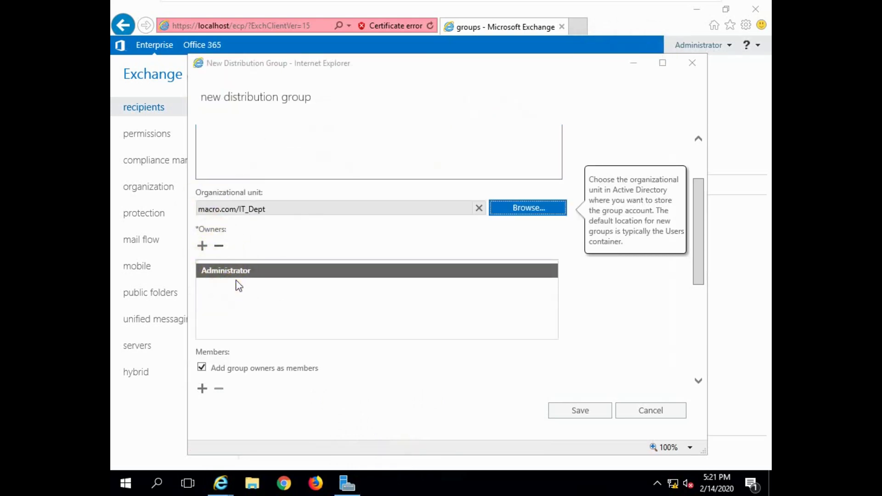
scroll(262, 294, "down", 3)
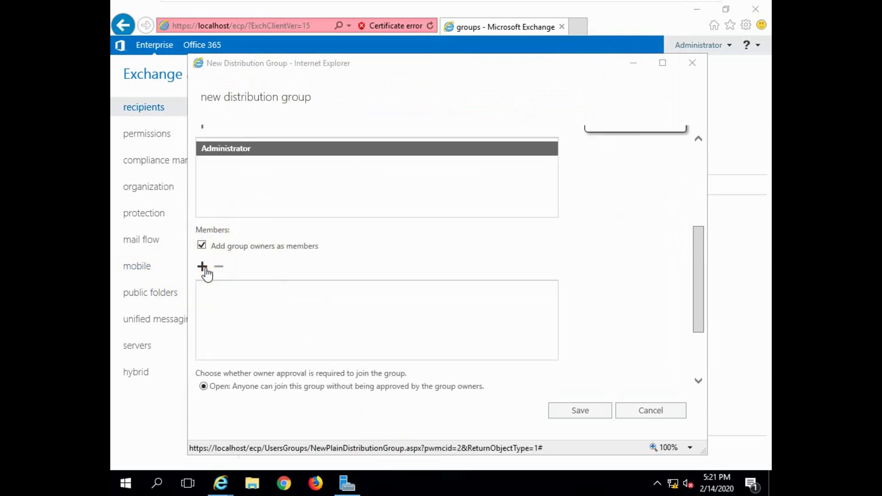
Step: Pick core1, core2 and core3 in Select Members and confirm them as group members
left_click(203, 267)
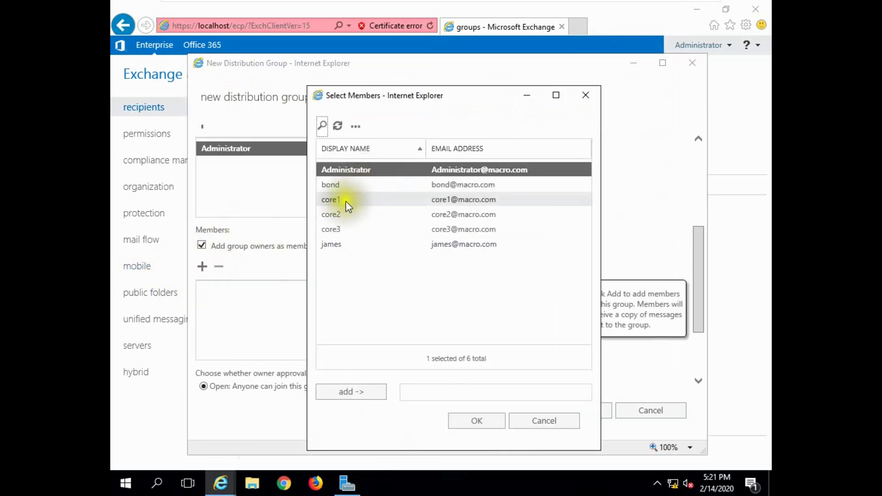
left_click(348, 205)
left_click(343, 219, "ctrl")
left_click(340, 229, "ctrl")
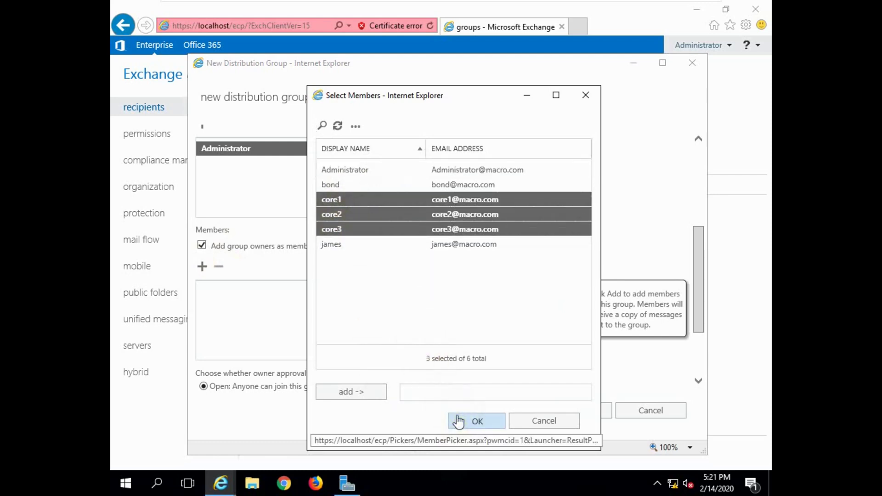
left_click(455, 419)
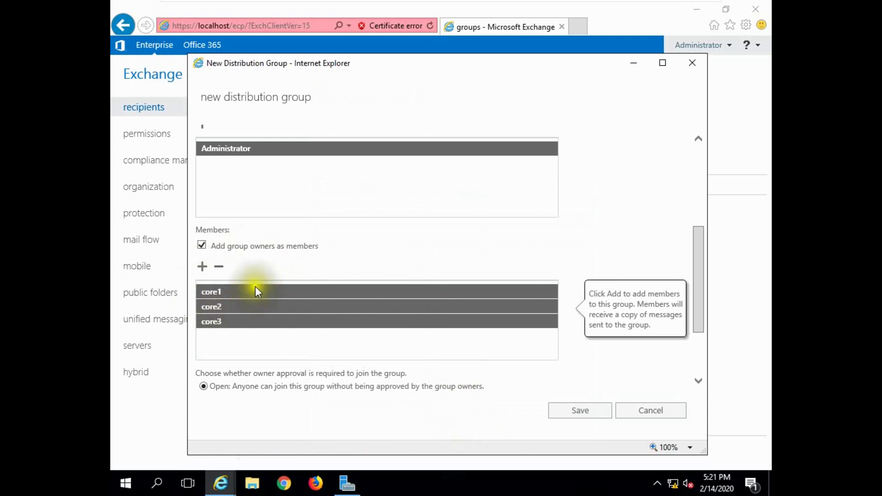
Step: Leave membership approval set to Open and save the Core Engineers group
scroll(283, 327, "down", 2)
left_click(221, 284)
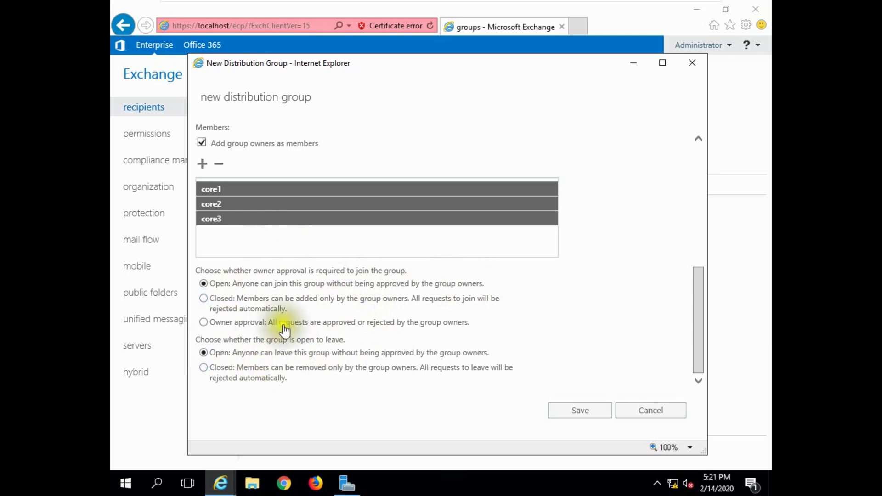
left_click(570, 411)
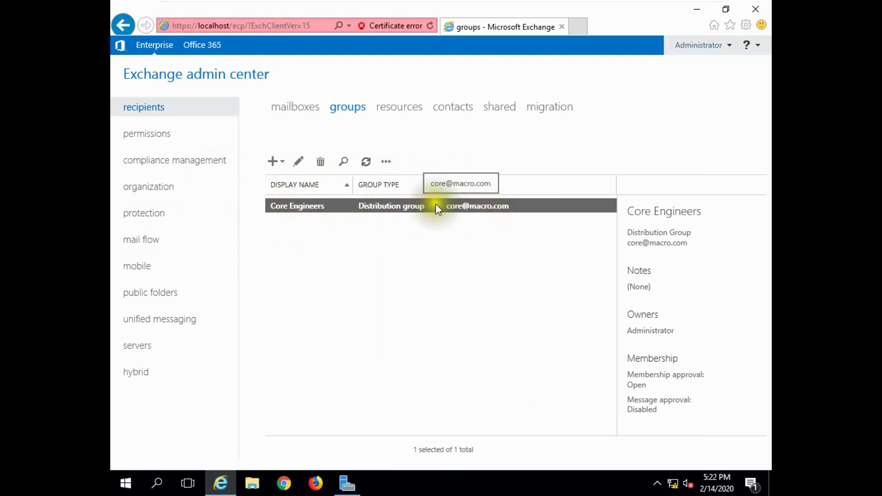
Step: Reopen Core Engineers for editing and remove Administrator from its members
double_click(348, 207)
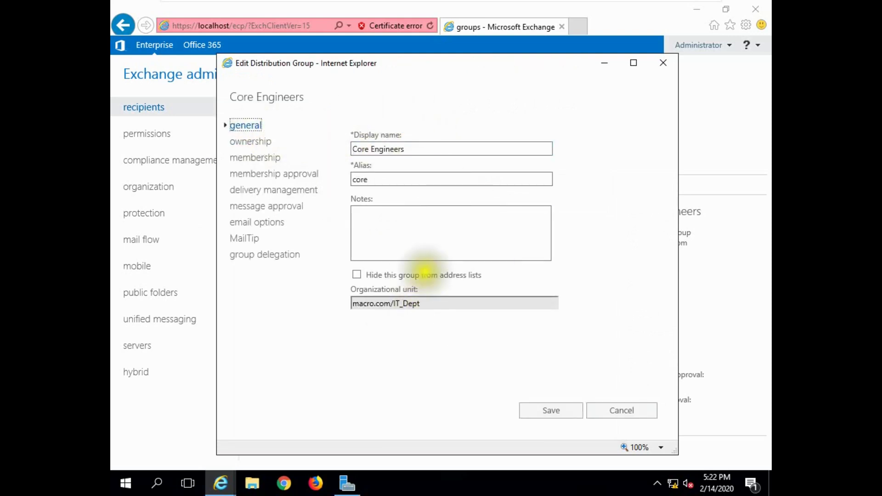
left_click(253, 141)
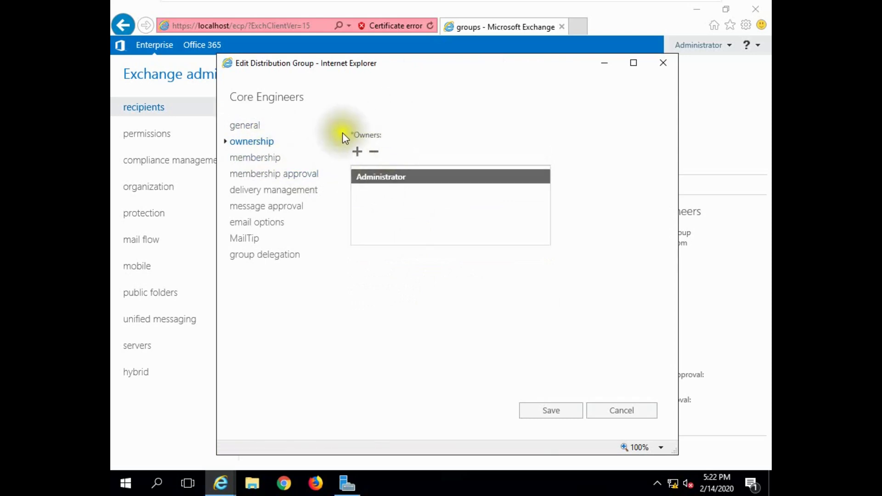
left_click(270, 158)
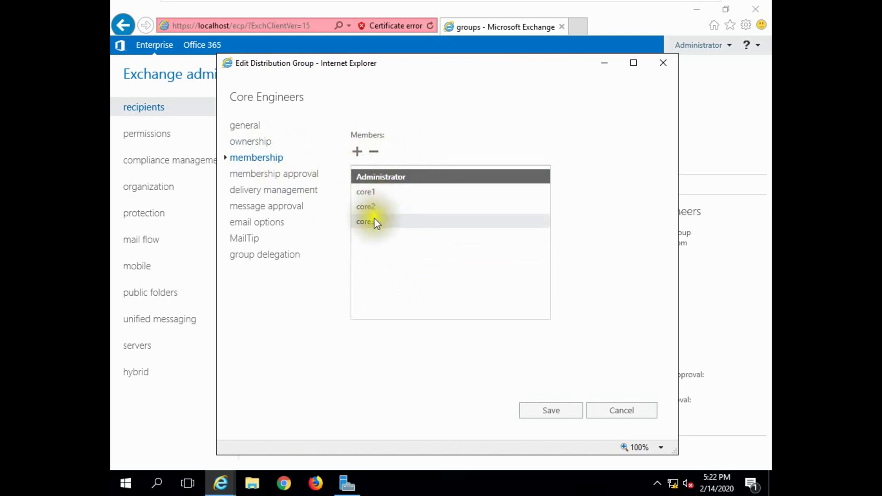
left_click(383, 178)
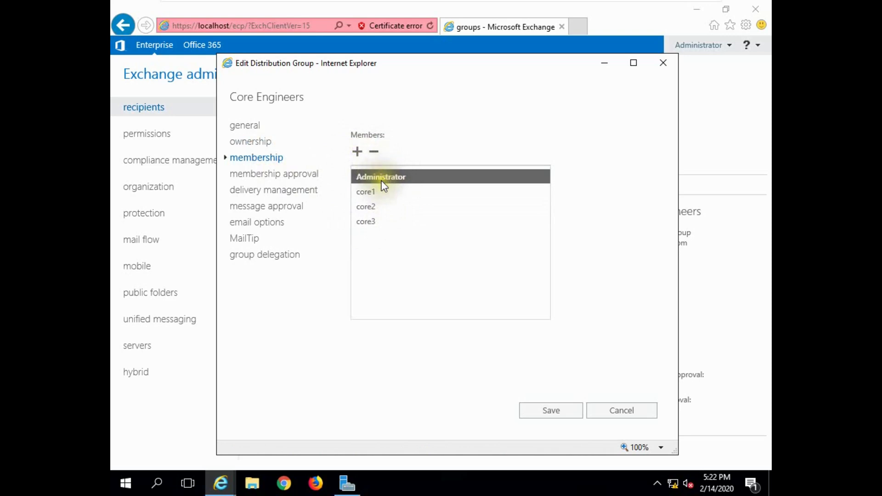
left_click(374, 152)
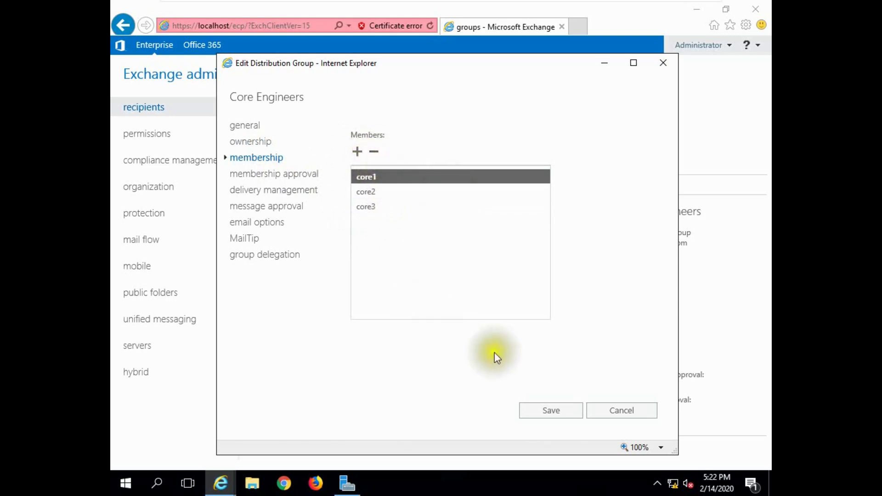
left_click(268, 177)
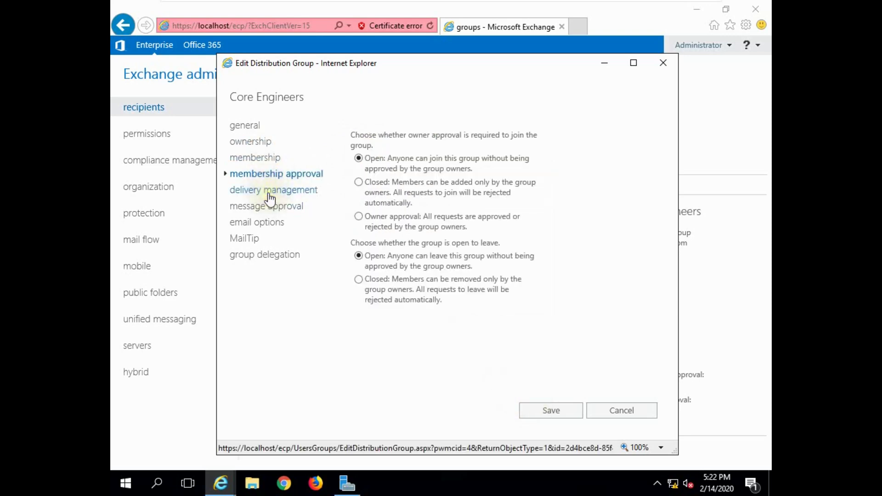
left_click(269, 193)
left_click(264, 207)
left_click(260, 224)
left_click(255, 239)
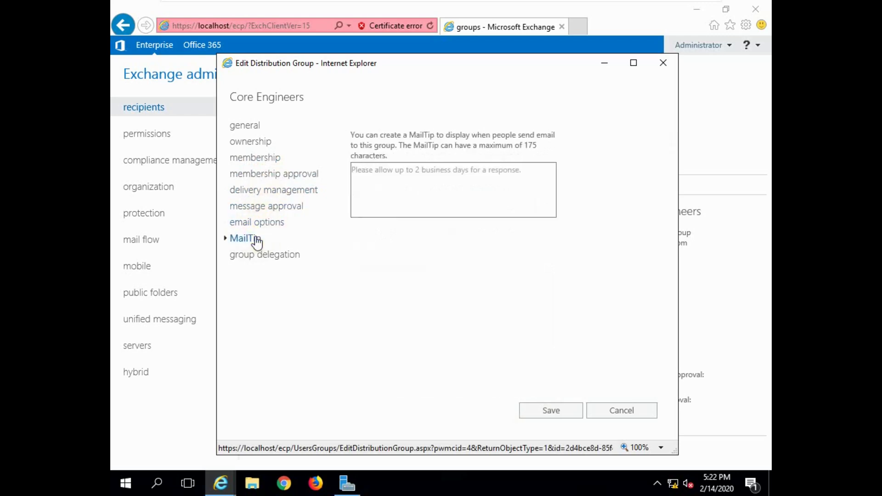
left_click(254, 255)
left_click(260, 223)
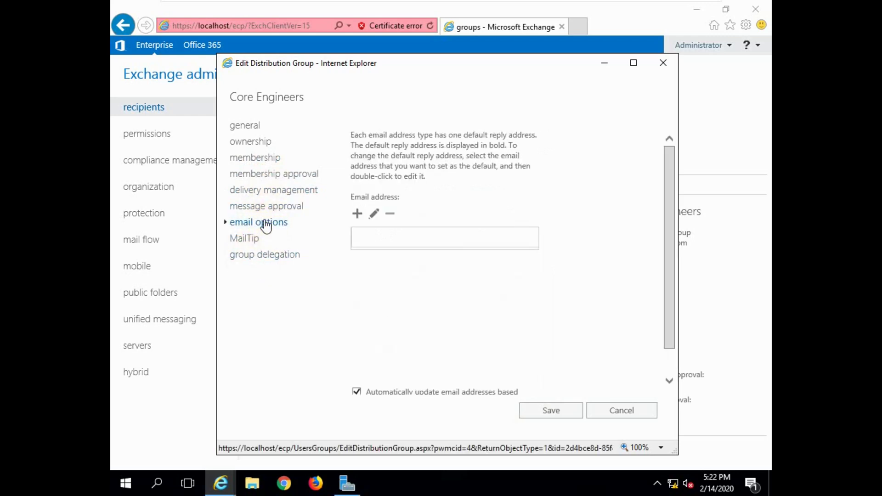
left_click(257, 159)
left_click(543, 413)
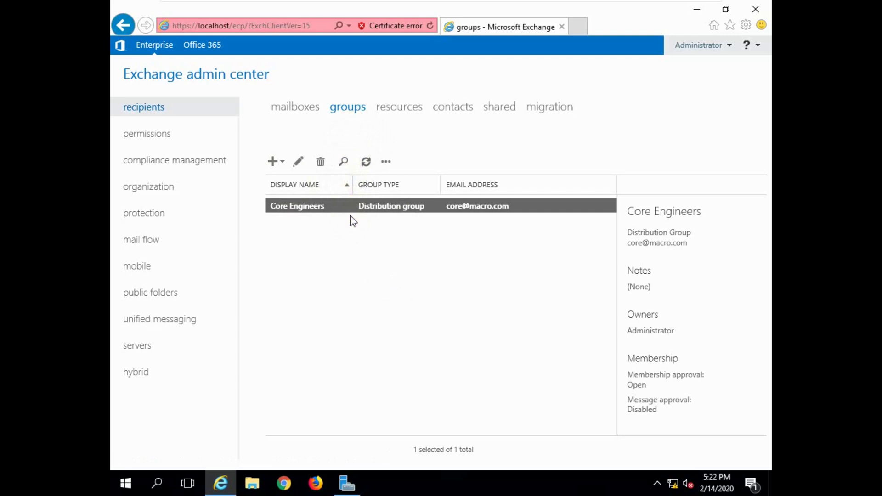
left_click(284, 483)
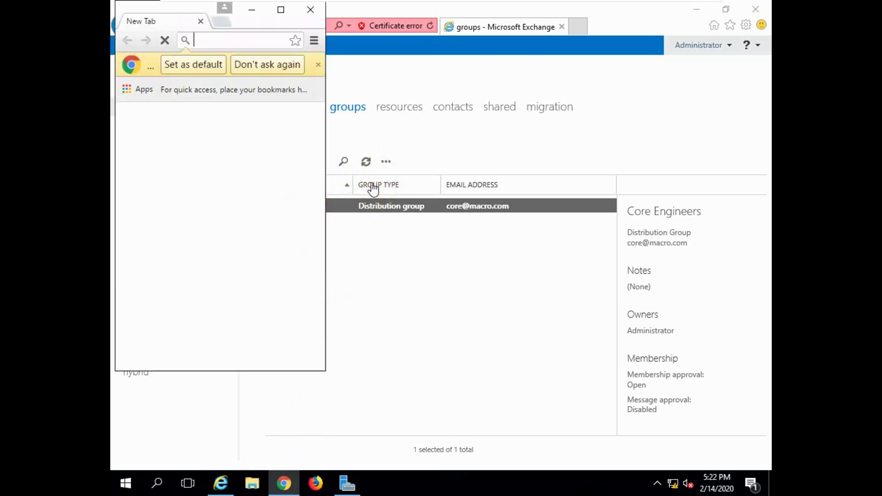
left_click(281, 10)
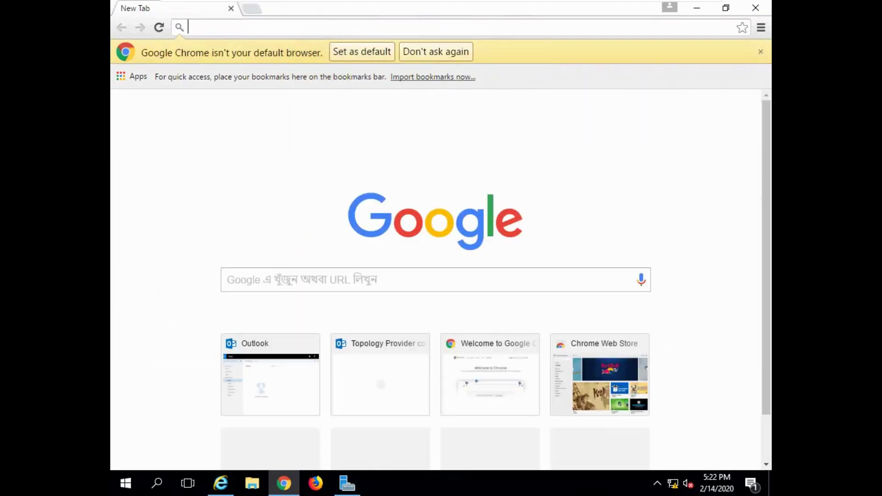
type("https://localhost/owa")
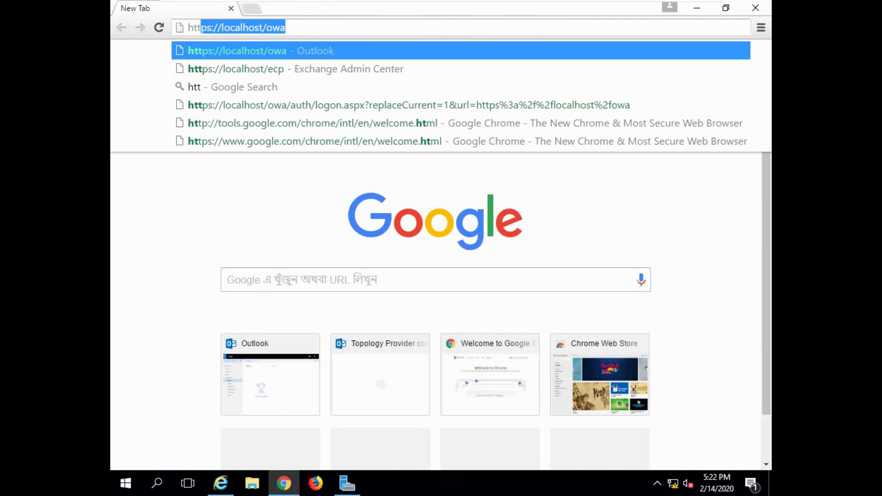
key("End")
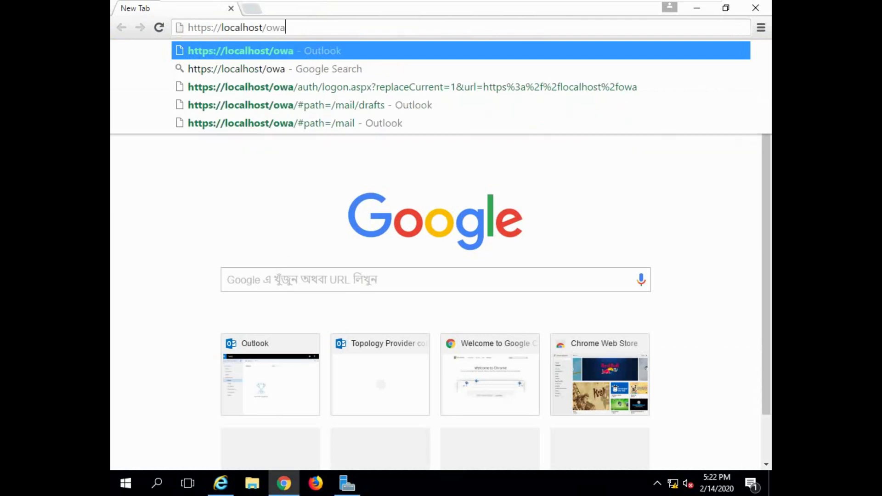
key("Return")
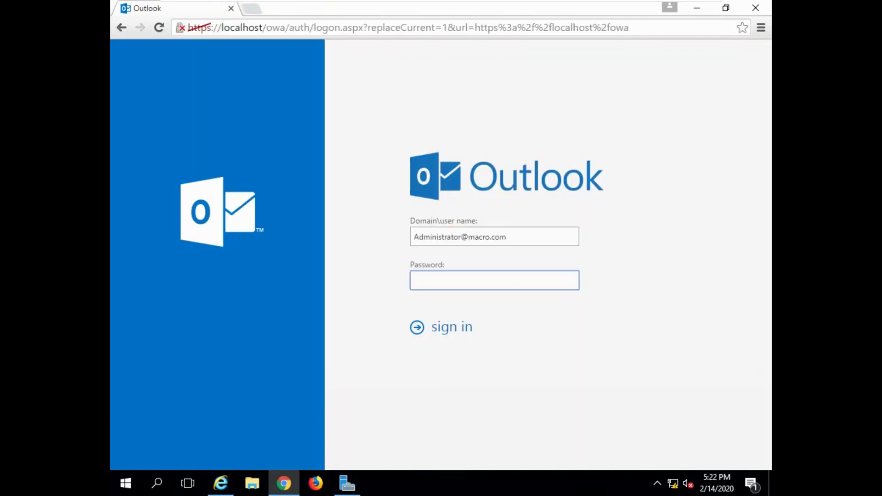
left_click(407, 286)
type("••••••••")
key("Return")
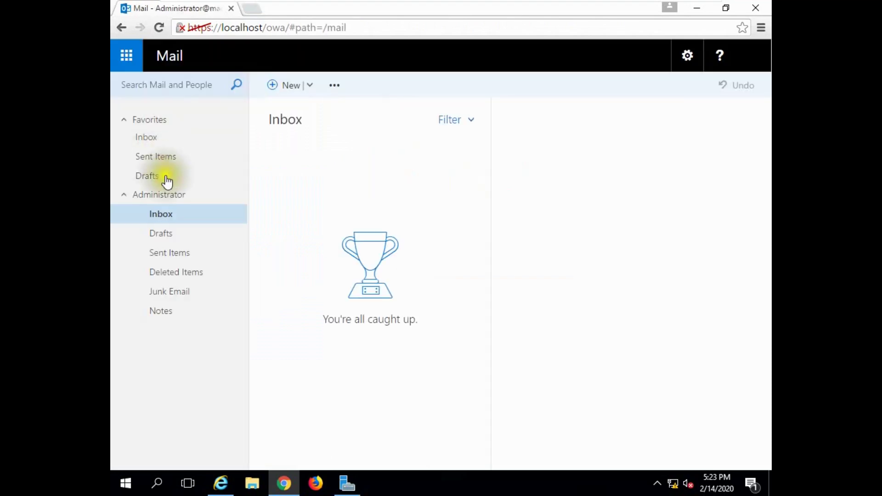
left_click(289, 85)
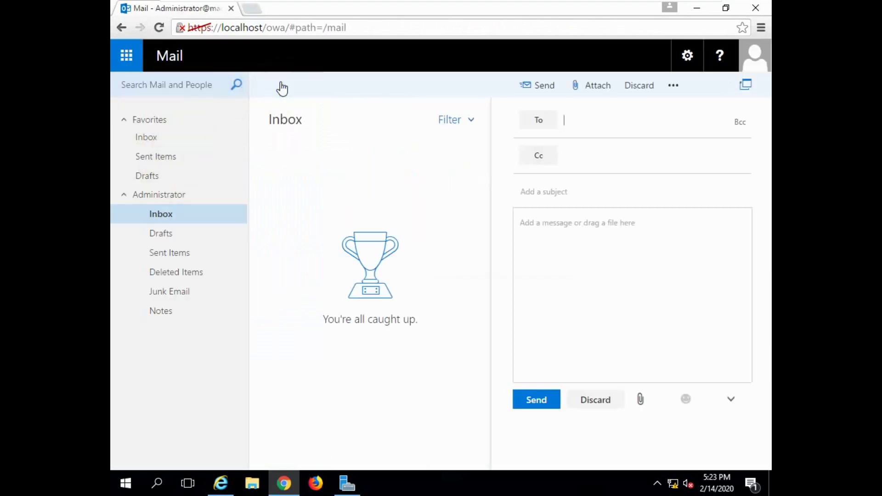
left_click(575, 123)
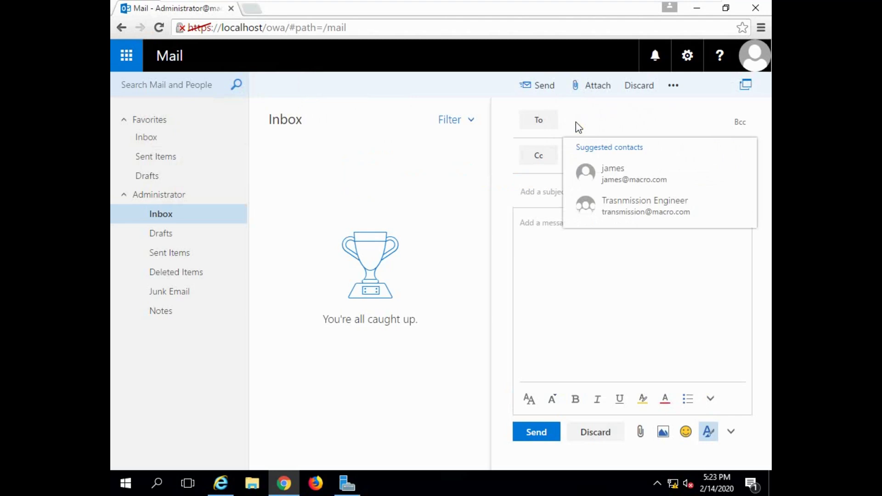
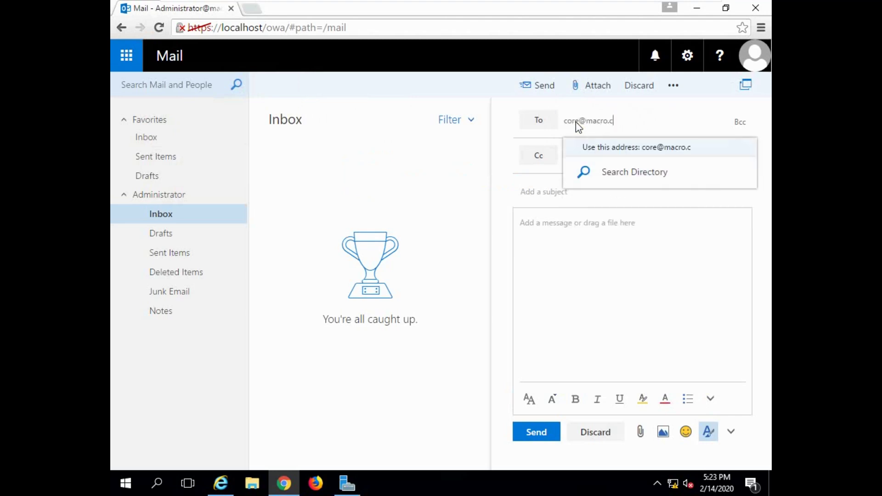
left_click(646, 147)
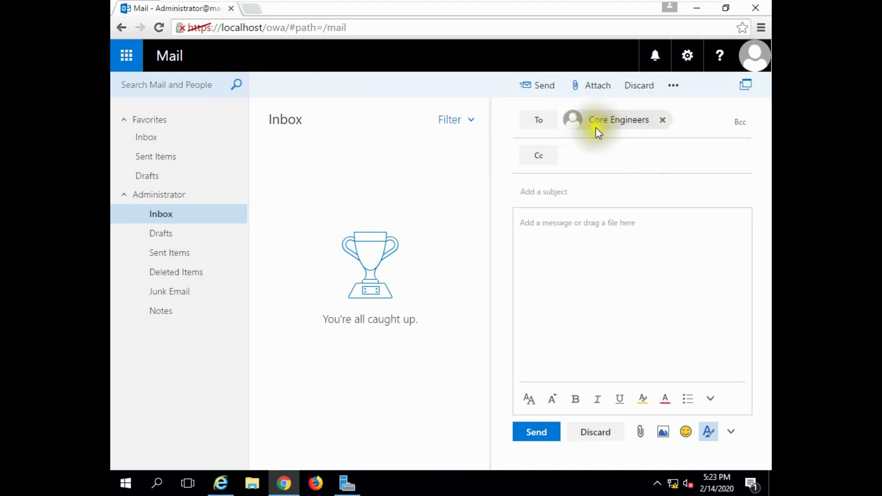
left_click(543, 158)
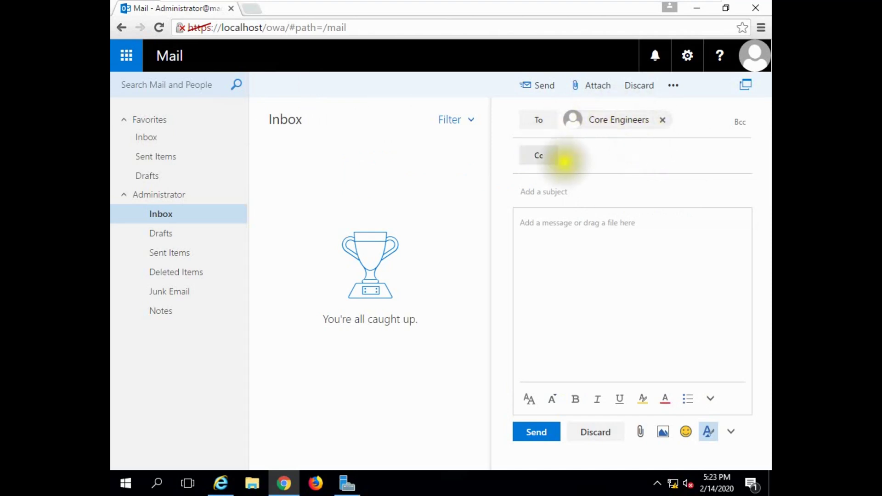
Step: Fill in the subject Meeting, then minimize the virtual machine window
left_click(556, 193)
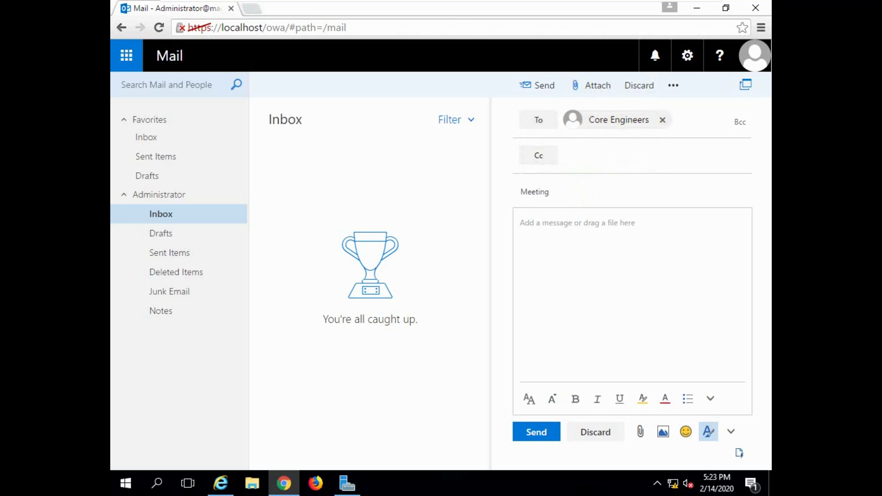
left_click(557, 228)
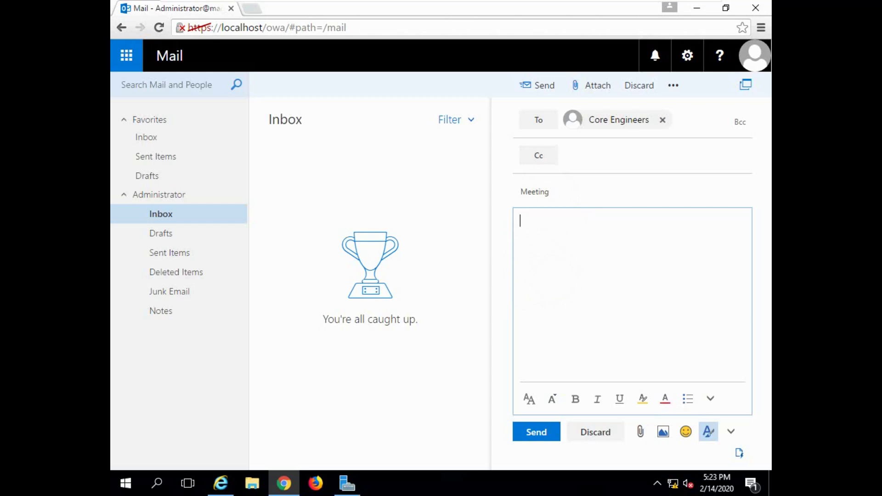
key("super+d")
left_click(655, 8)
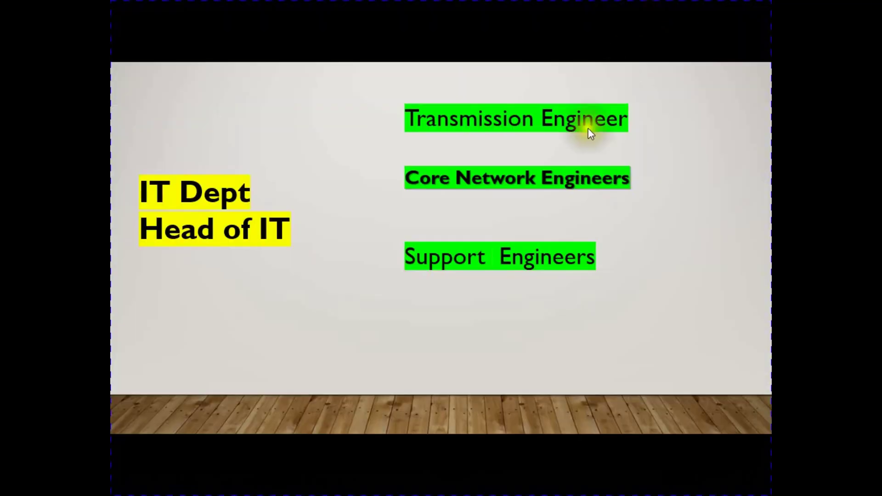
Step: Copy both lines of the prepared Notepad note, then restore the Windows Server VM
key("super+d")
double_click(580, 105)
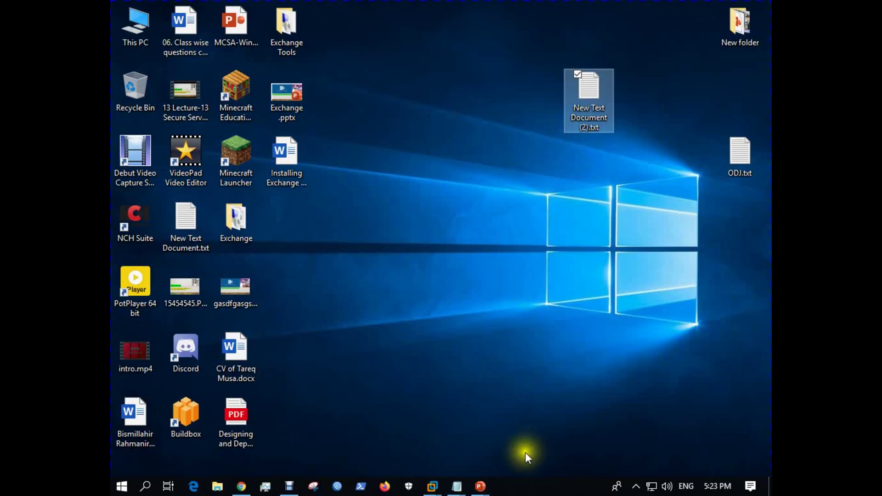
left_click(456, 485)
left_click(404, 399)
left_click_drag(264, 70, 324, 95)
key("ctrl+c")
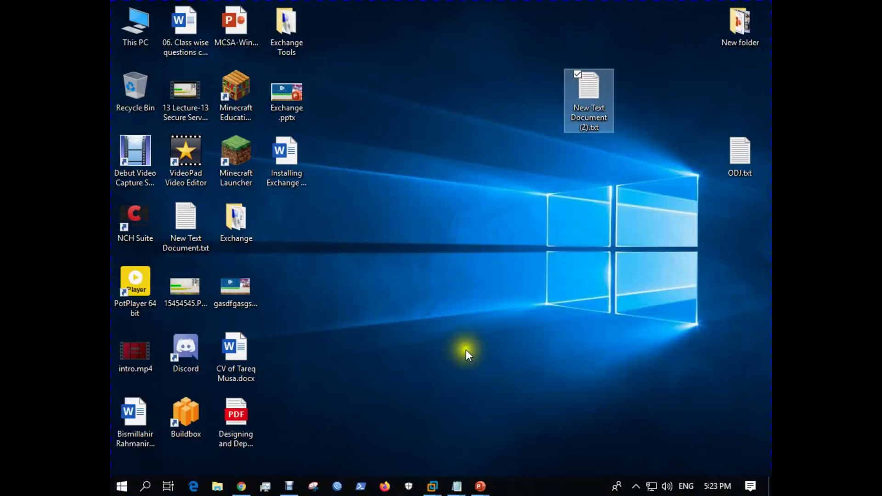
left_click(432, 486)
left_click(495, 396)
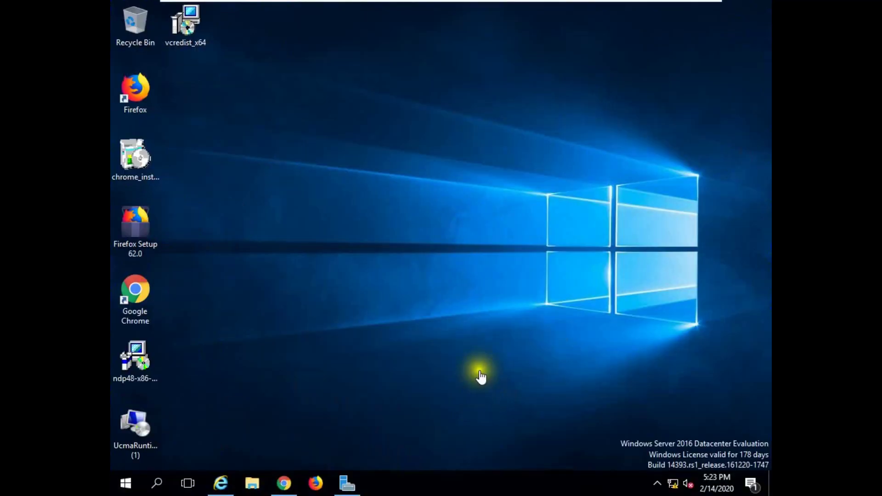
left_click(283, 483)
Step: Paste the copied text into the body and replace Transmission with core
key("ctrl+v")
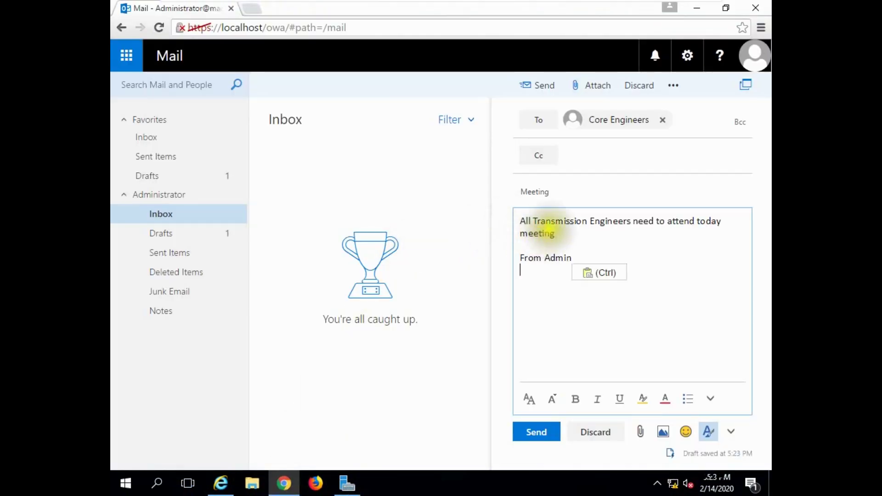
left_click_drag(587, 221, 535, 221)
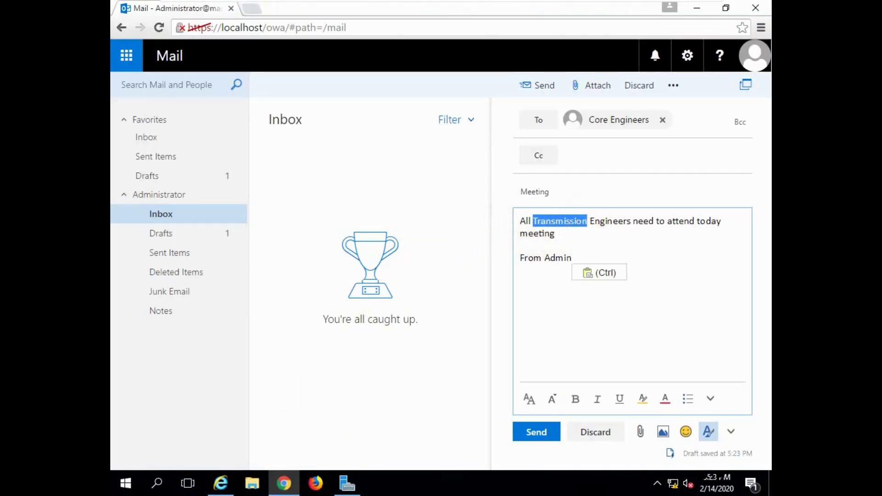
type("core")
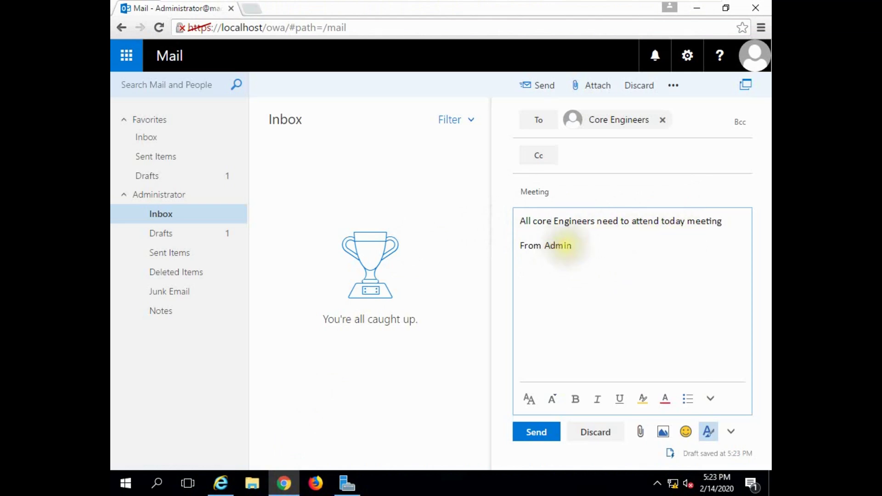
Step: Append /IT after From Admin, send the email, and check Sent Items
left_click(572, 246)
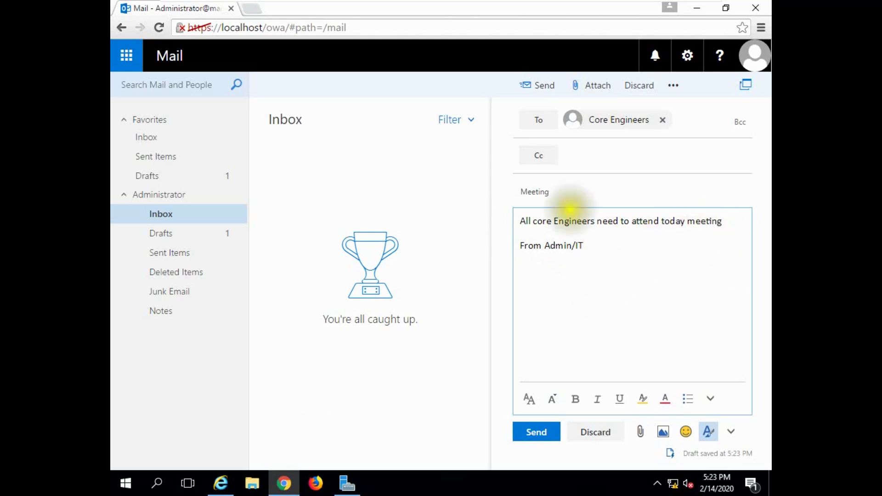
left_click(531, 436)
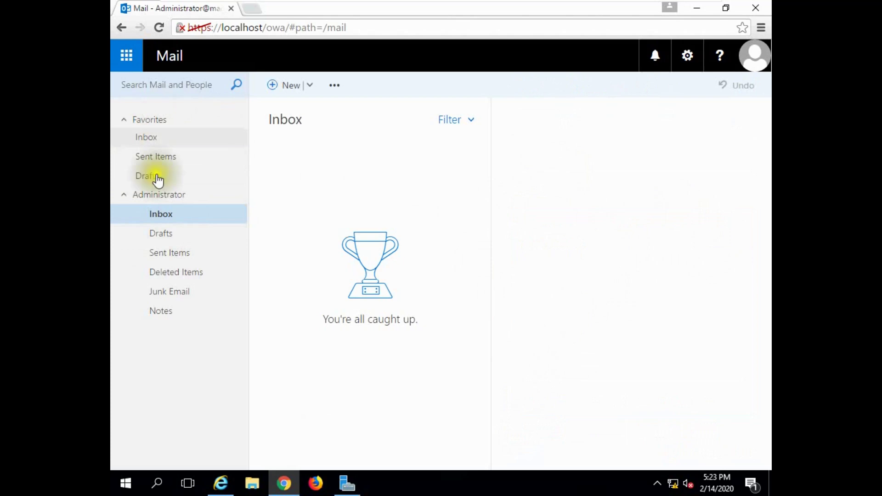
left_click(169, 256)
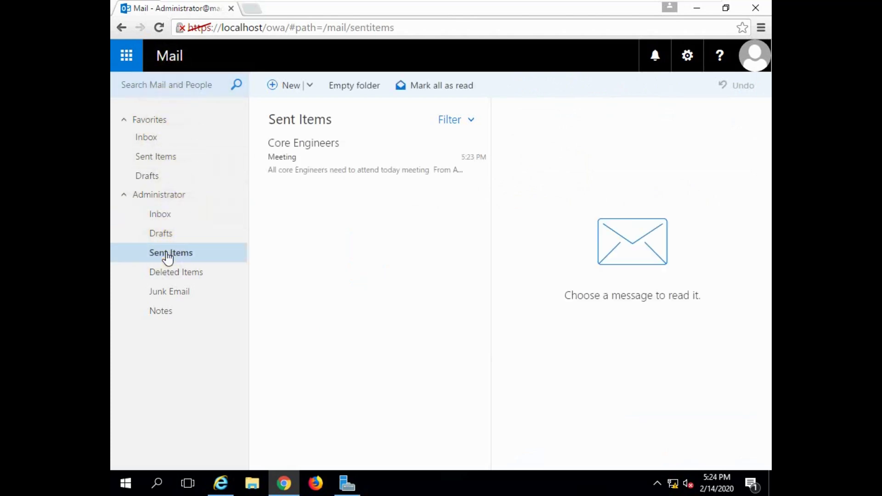